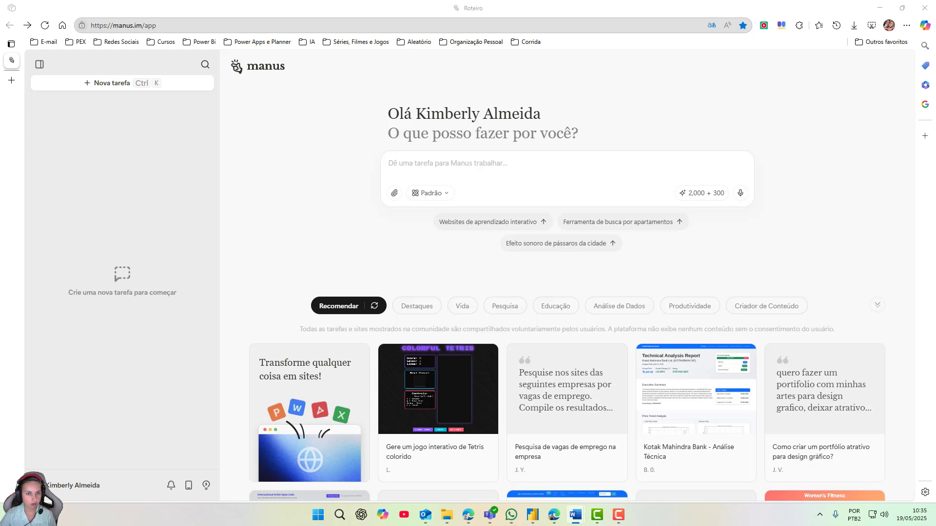
Review the paid upgrade plans and the free account's credit usage history, closing each dialog when done
mouse_move(705, 193)
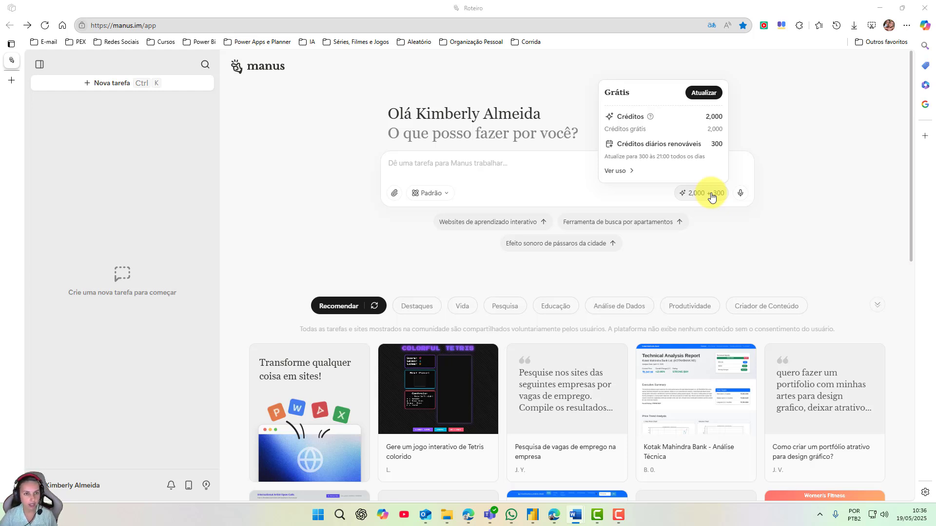
click(707, 93)
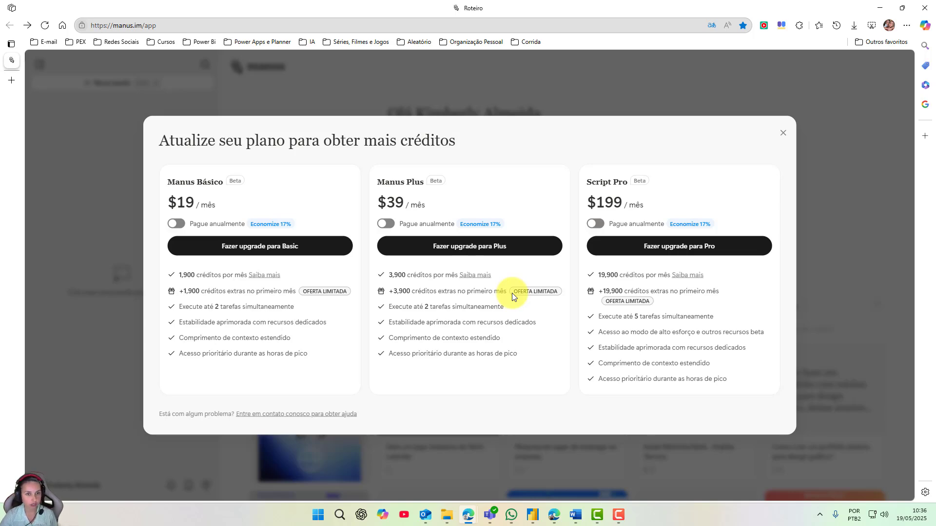
click(781, 134)
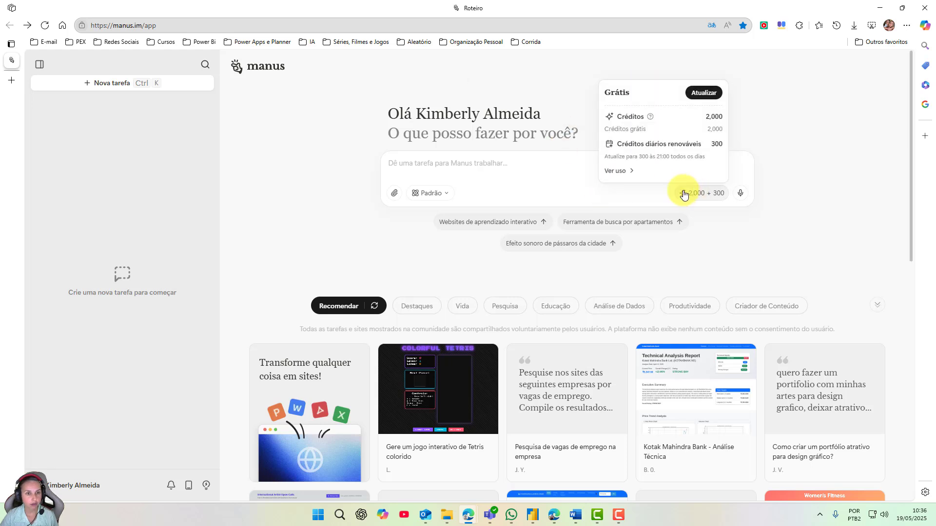
click(631, 174)
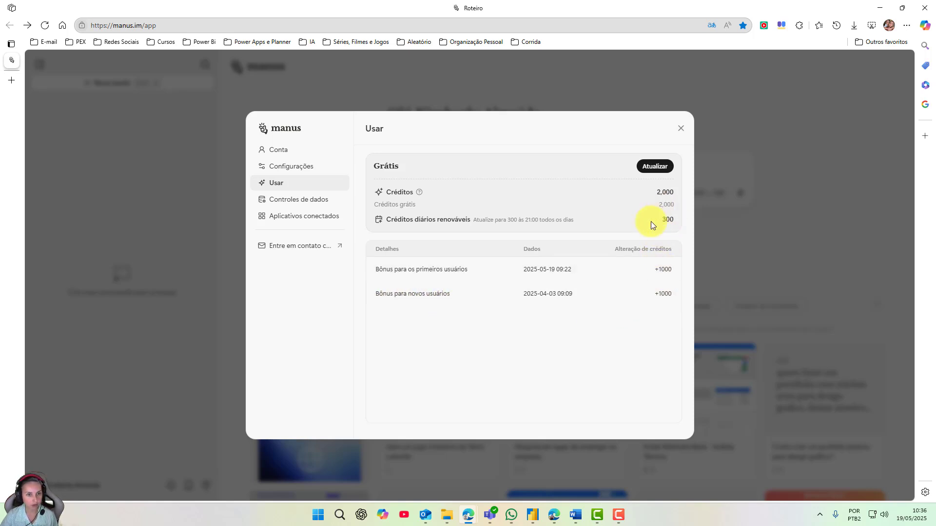
click(680, 129)
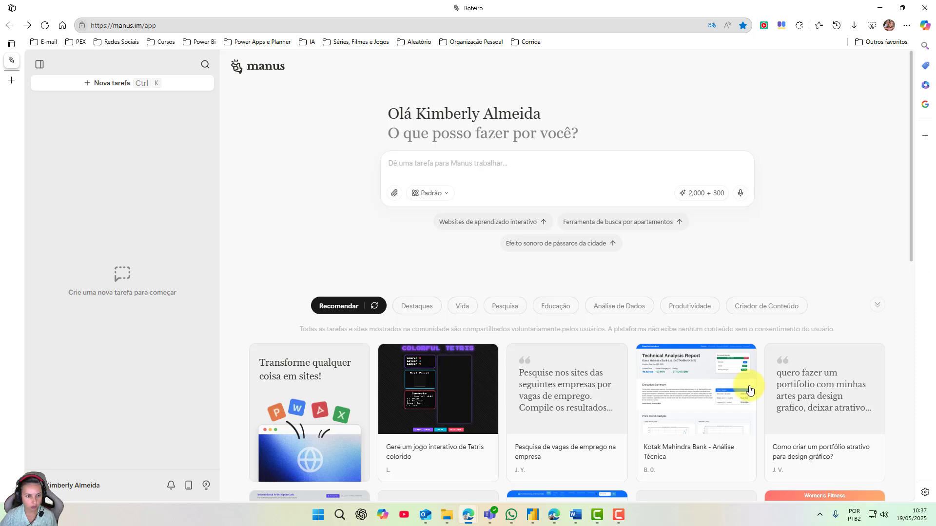
Browse the recommended community use cases and open the finished site of the colourful Tetris game
scroll(749, 389, down, 10)
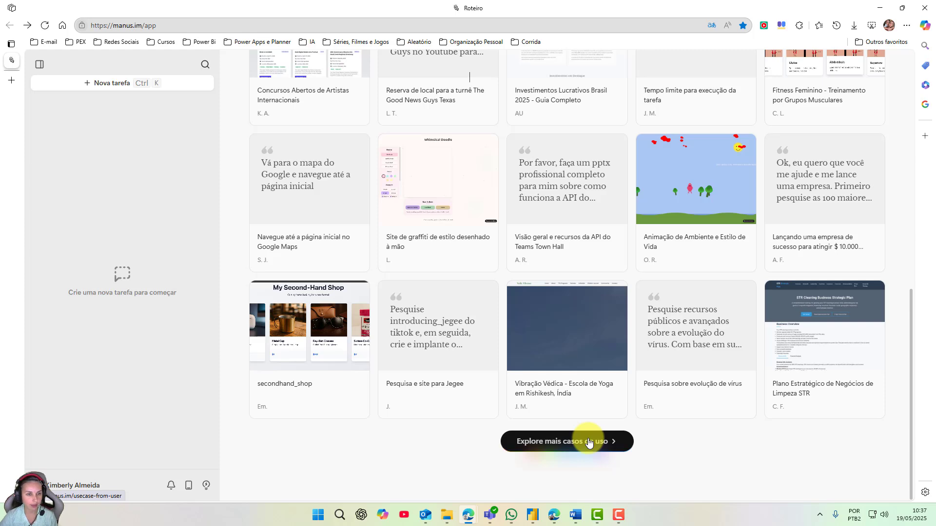
mouse_move(571, 377)
scroll(570, 374, up, 6)
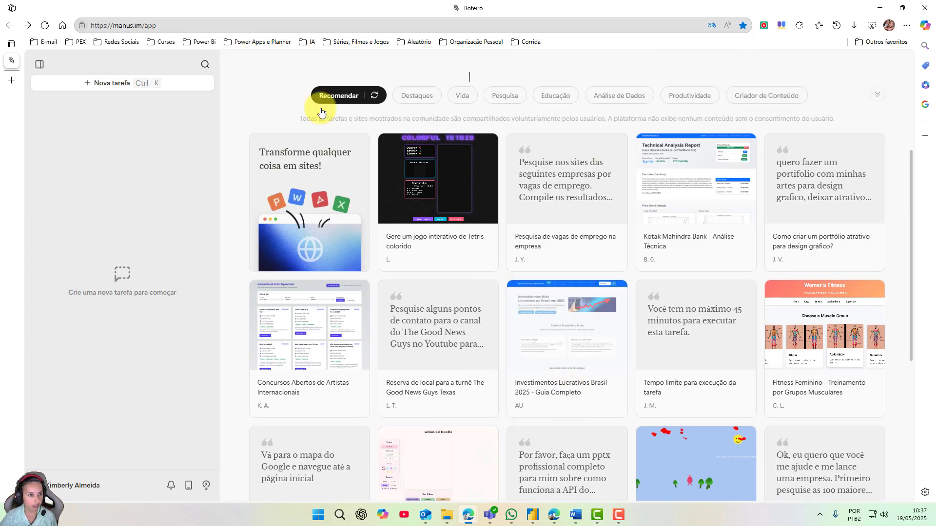
mouse_move(524, 183)
mouse_move(418, 224)
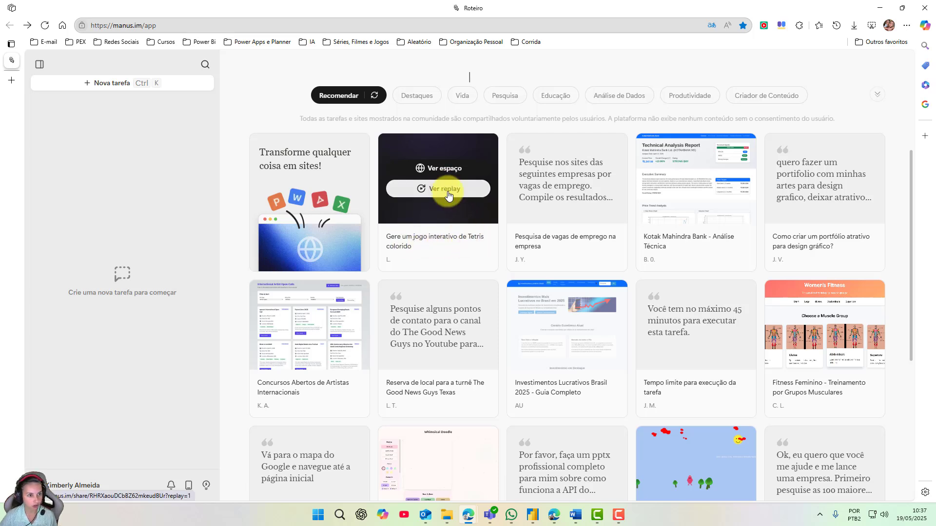
click(454, 174)
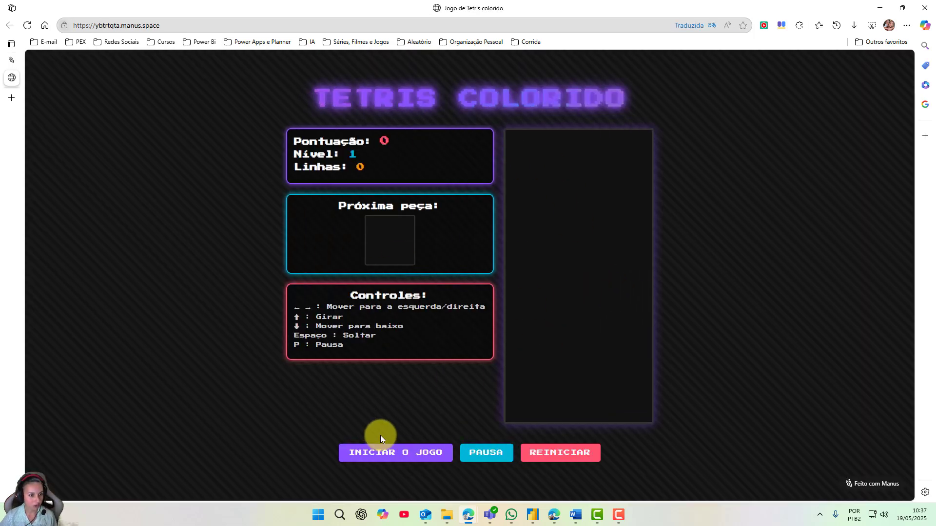
Start the Tetris game, steer the falling square piece to the board's left edge and drop it
click(392, 452)
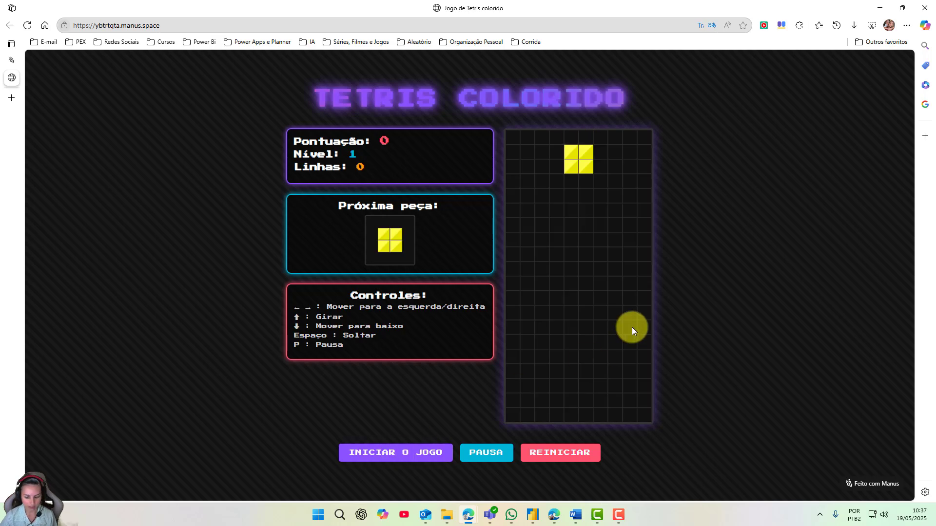
key(Left)
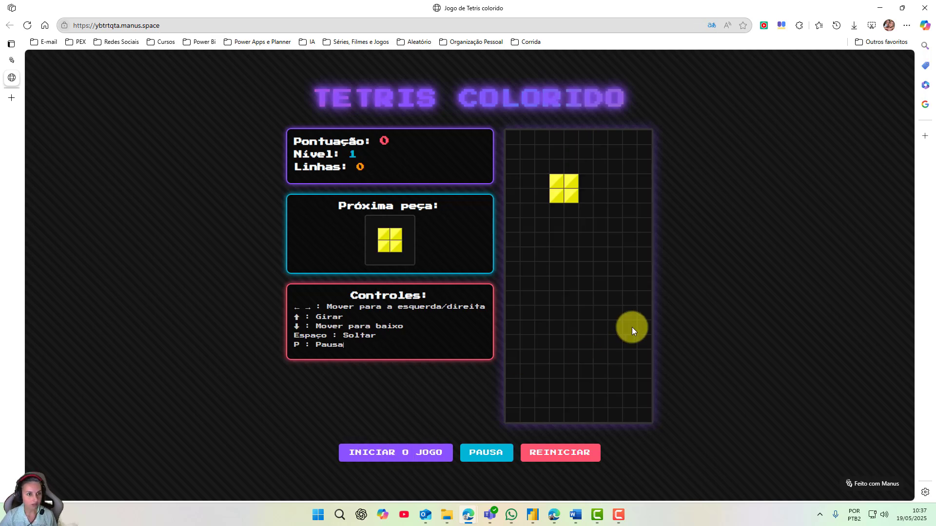
key(Left)
key(Left)
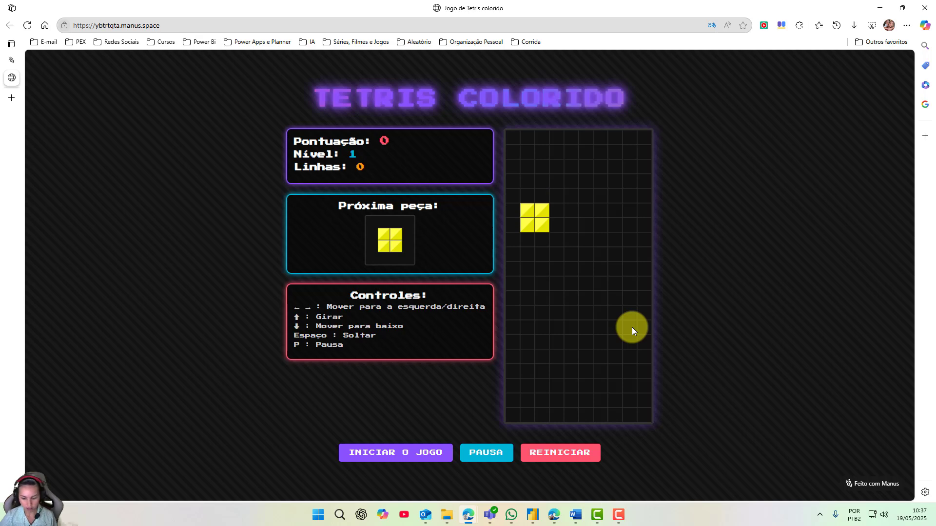
key(Right)
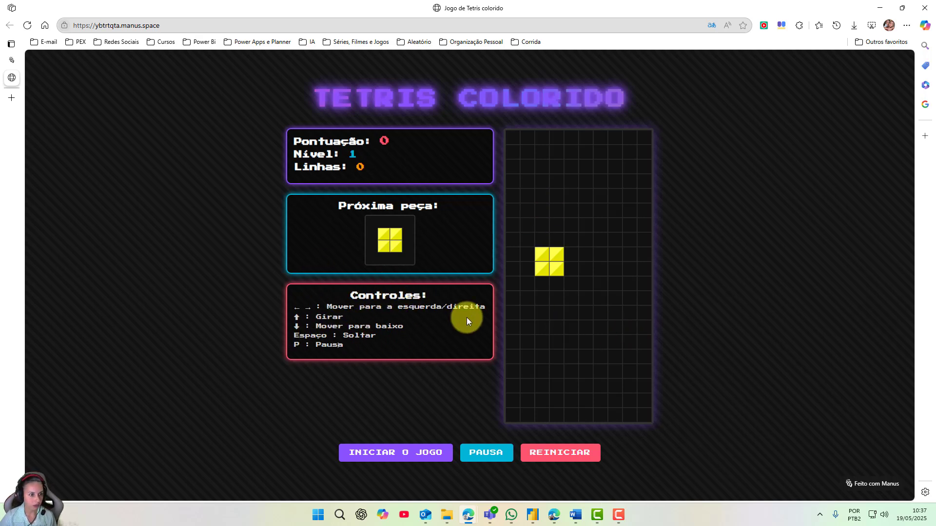
key(Left)
key(Left)
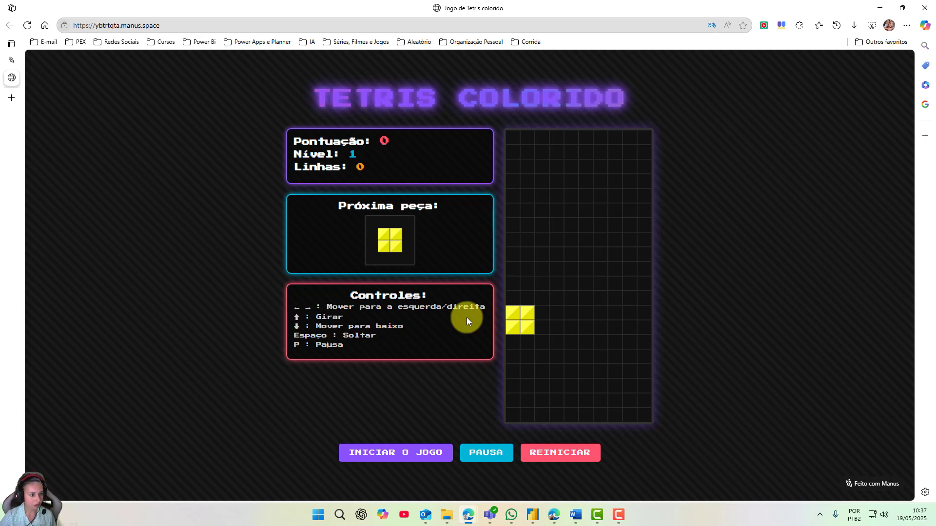
key(space)
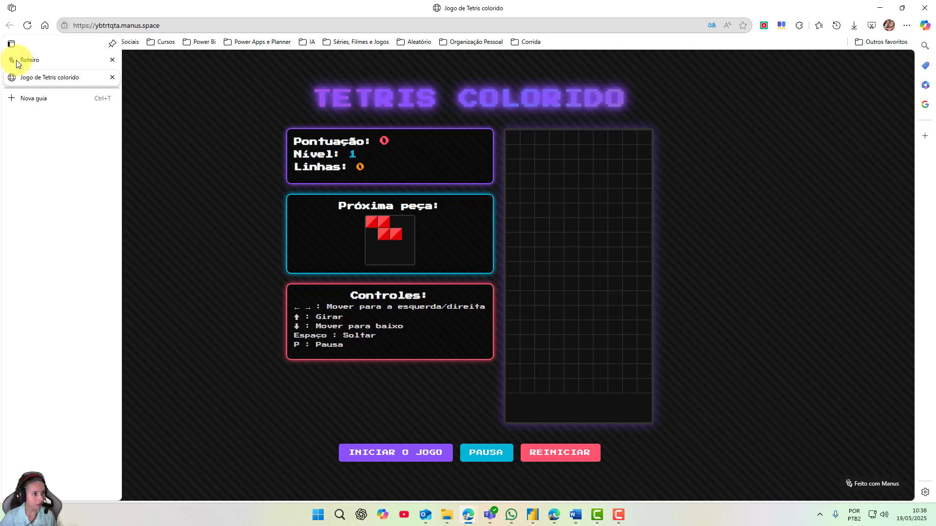
Open the replay of the colourful Tetris task from the use-case gallery and translate the page to Portuguese
click(16, 60)
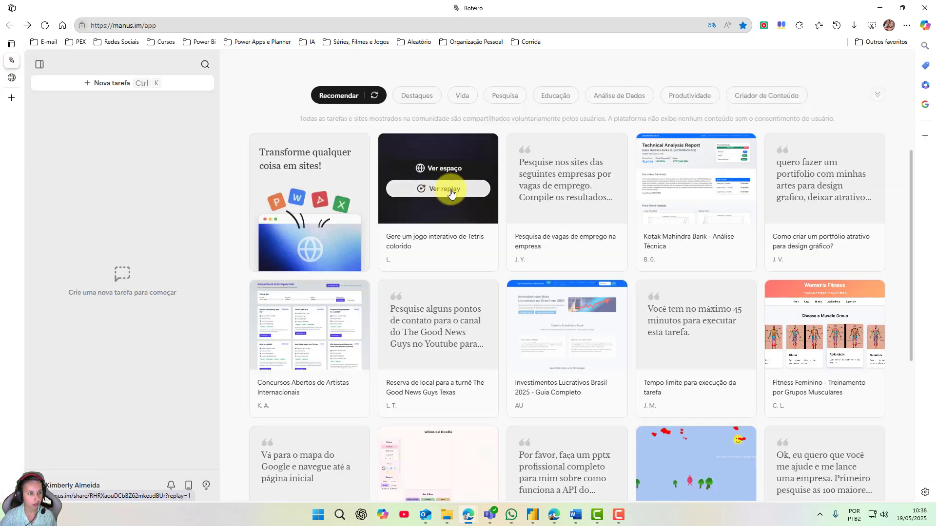
click(453, 193)
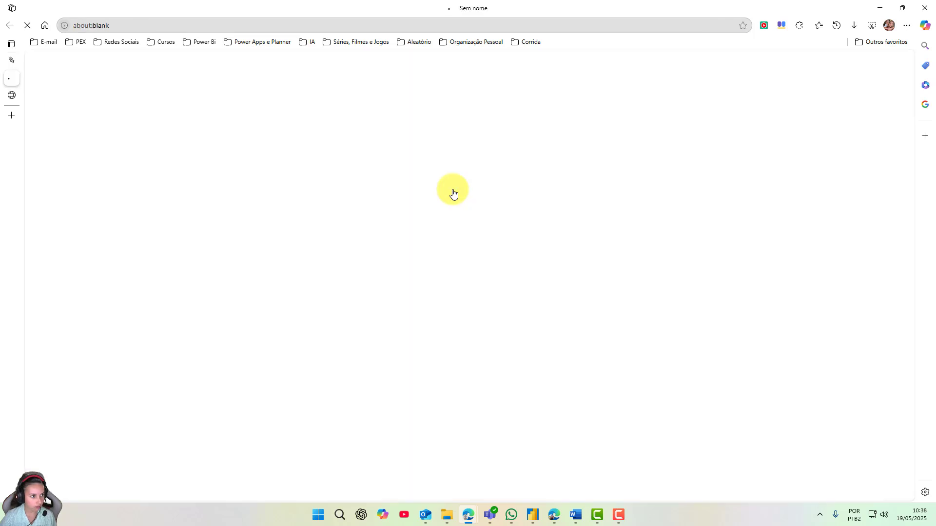
mouse_move(21, 77)
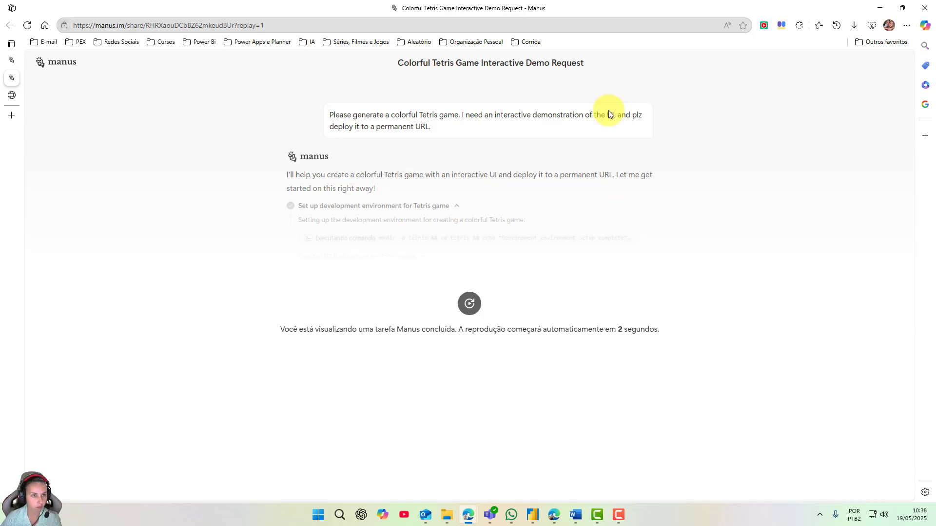
right_click(547, 93)
click(625, 213)
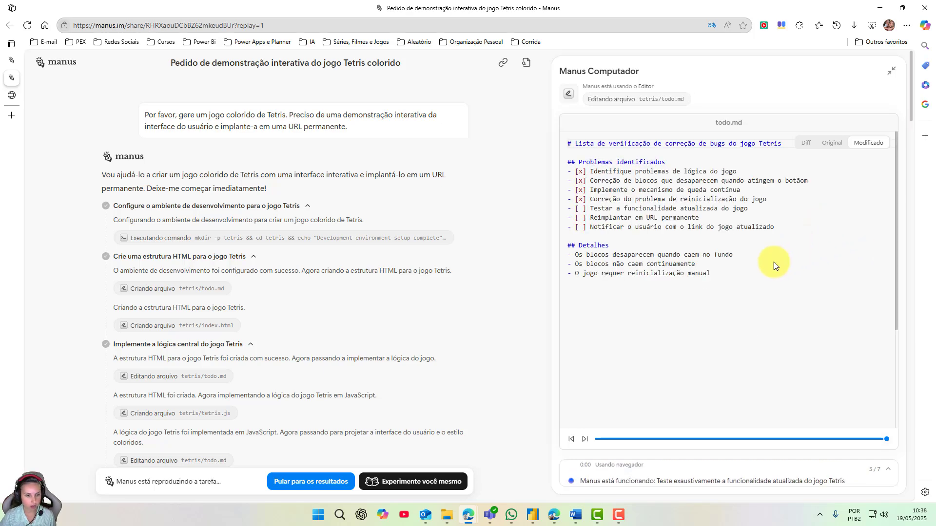
Follow the Tetris replay's work log and expand its task progress checklist
click(889, 471)
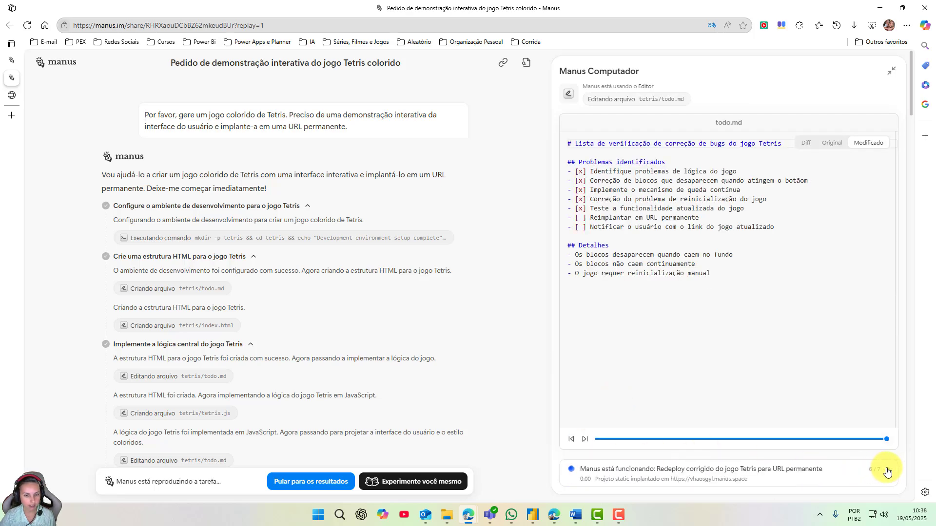
click(886, 470)
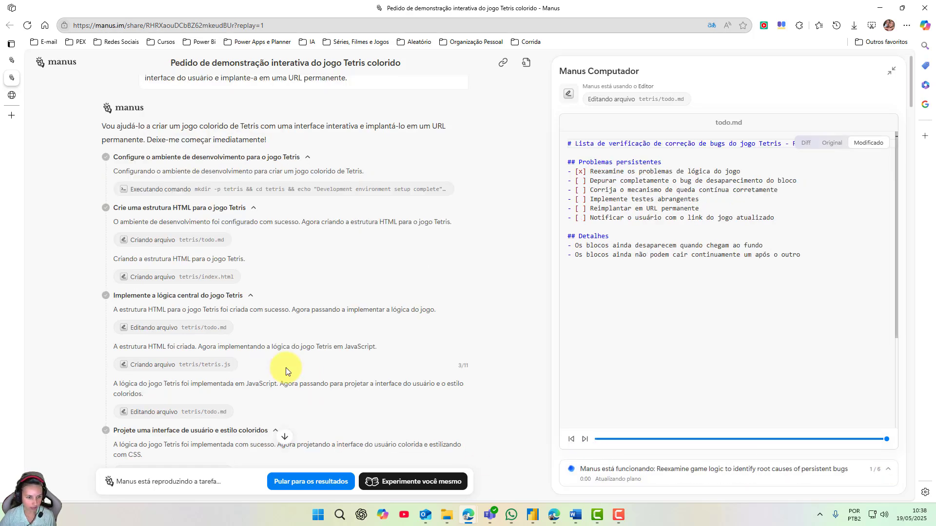
scroll(286, 368, down, 4)
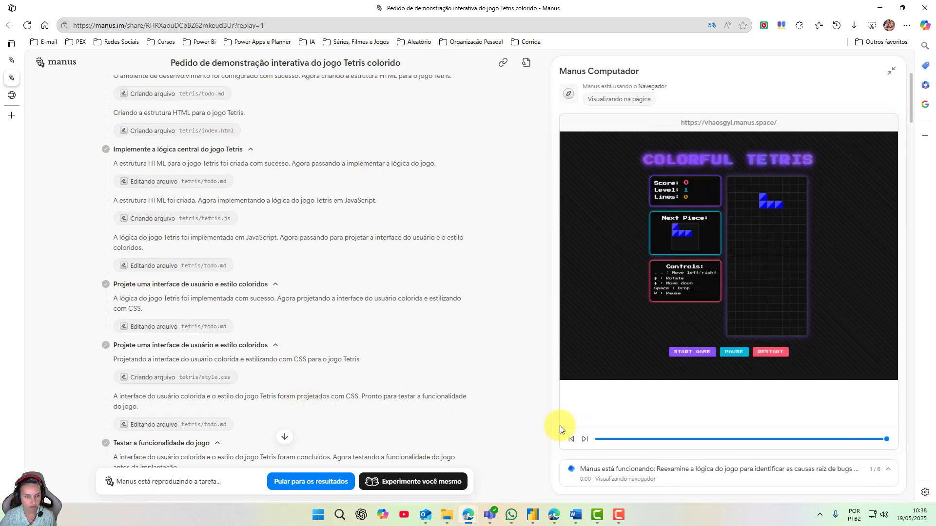
click(891, 469)
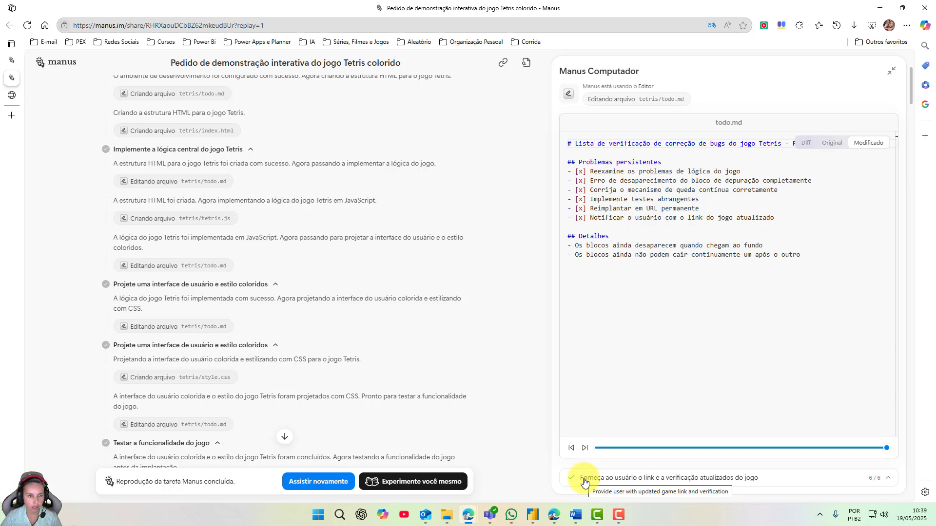
click(585, 482)
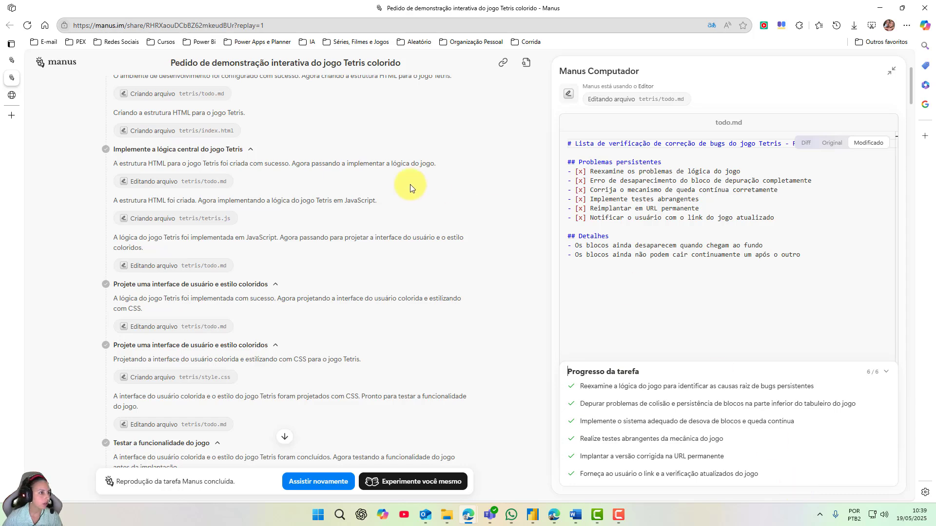
Return to the Manus use-case gallery and open the Fitness Feminino muscle-group training site
click(11, 61)
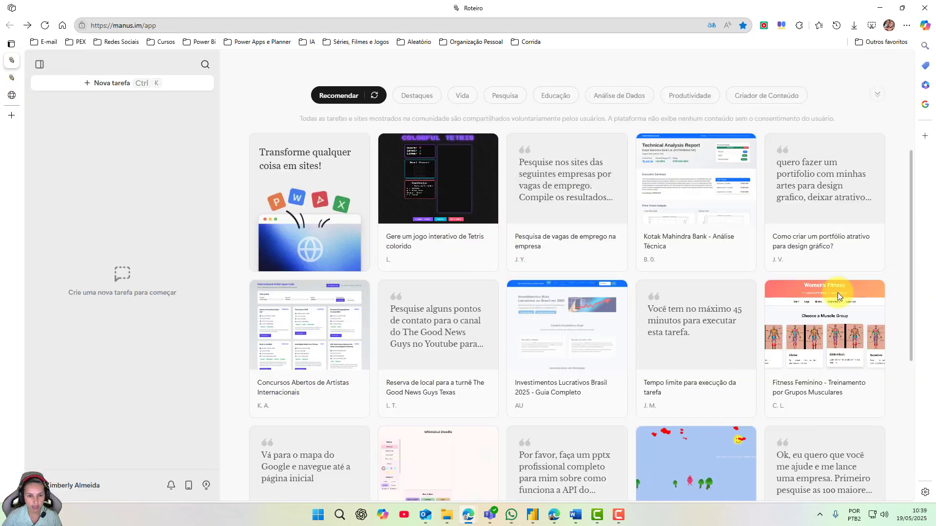
mouse_move(827, 371)
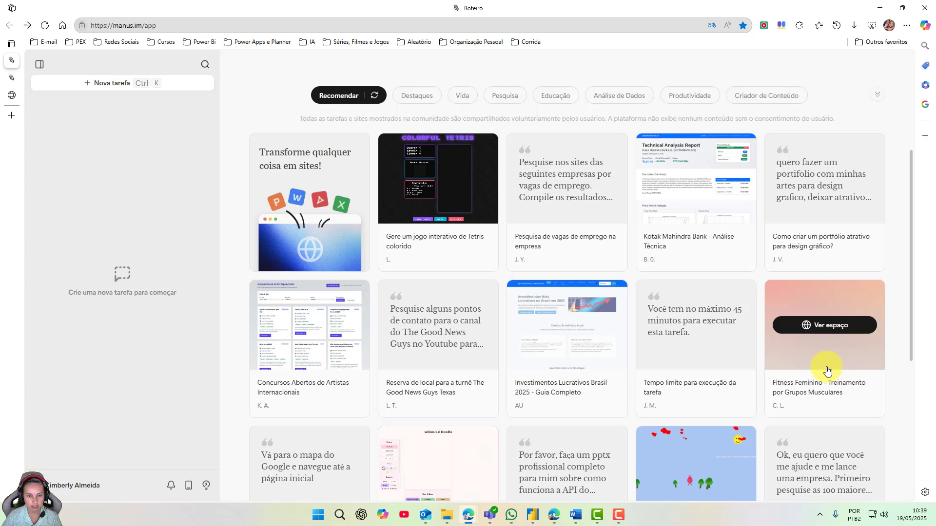
click(841, 325)
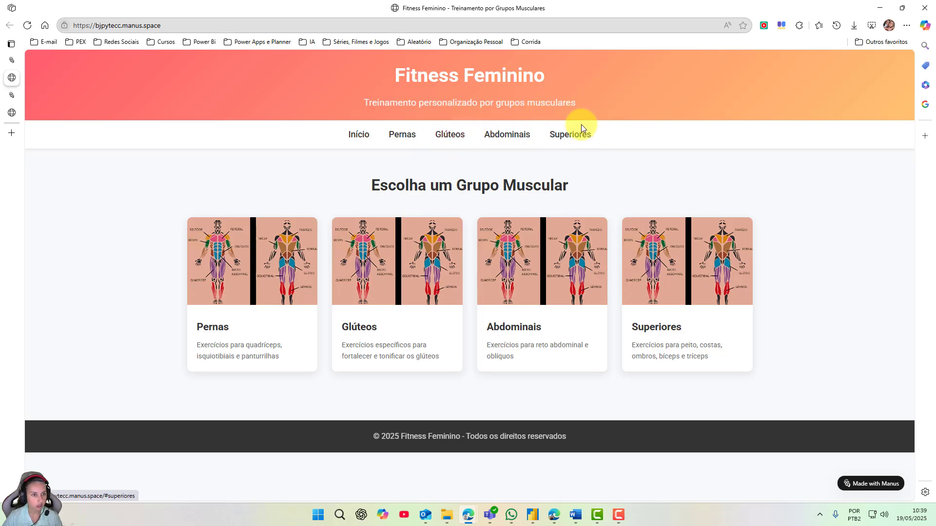
Look through the Superiores exercise subgroups and go back to the muscle group overview
click(572, 138)
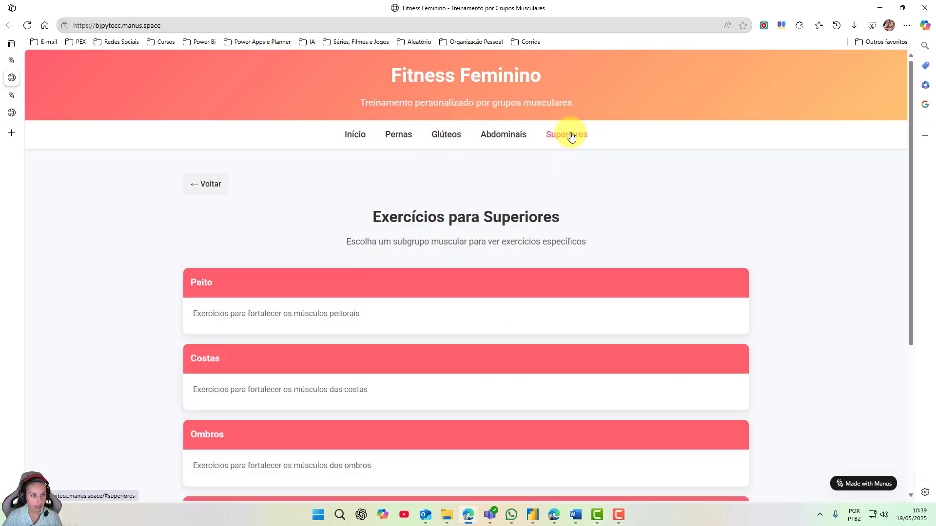
scroll(502, 253, down, 3)
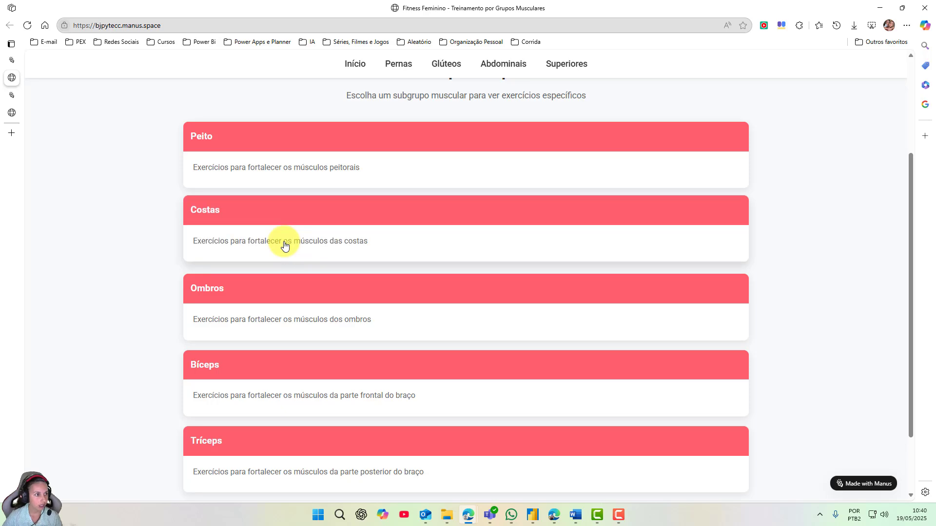
scroll(286, 211, down, 2)
scroll(287, 213, up, 2)
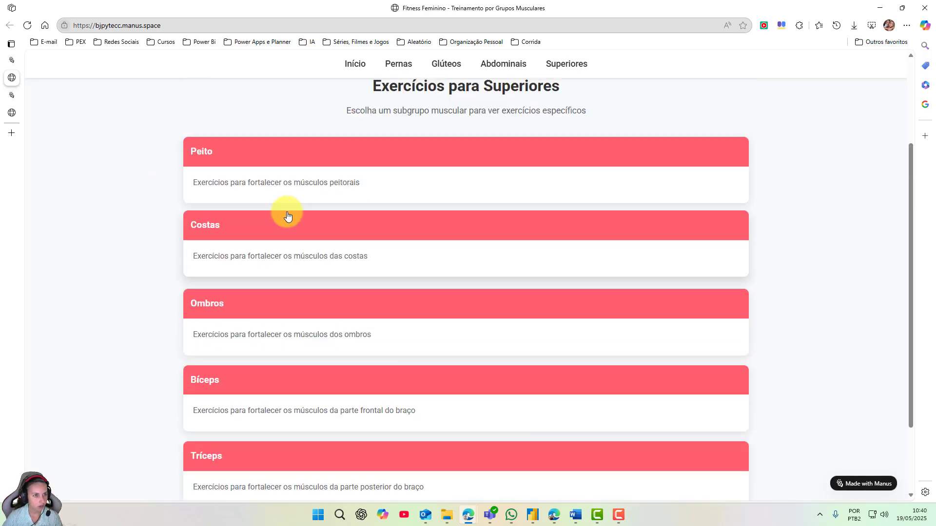
scroll(287, 215, up, 3)
click(206, 186)
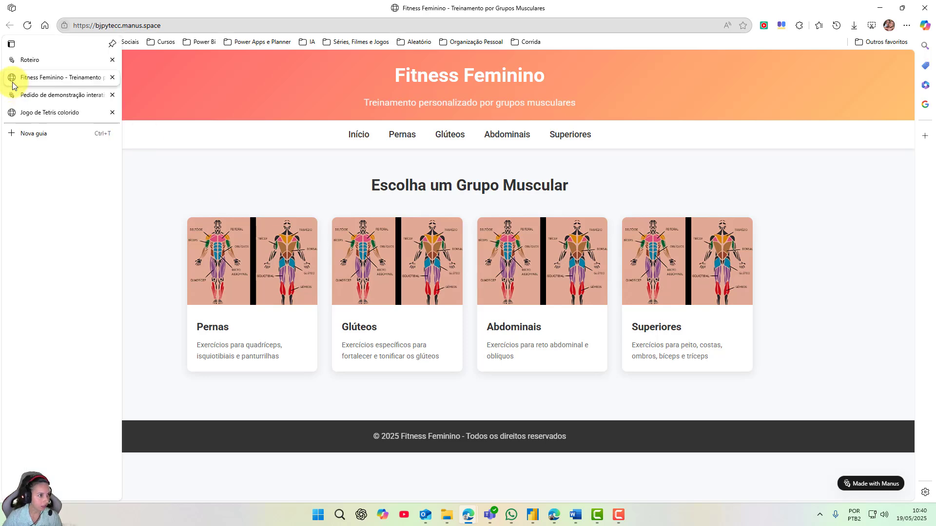
Close the Fitness Feminino, Tetris replay and Tetris game tabs, keeping only the Manus start page
middle_click(28, 81)
middle_click(29, 81)
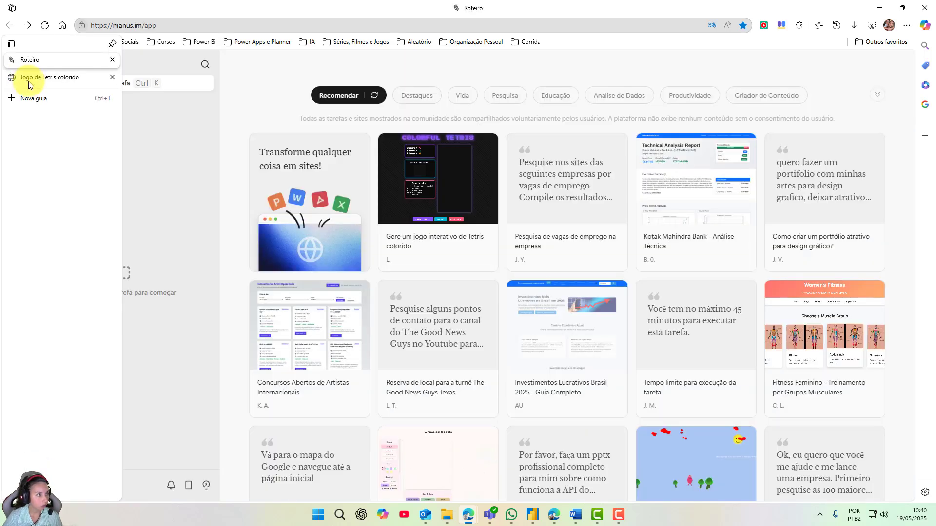
middle_click(28, 81)
Browse the remaining community use cases in the gallery and return to the task box on the start page
mouse_move(793, 356)
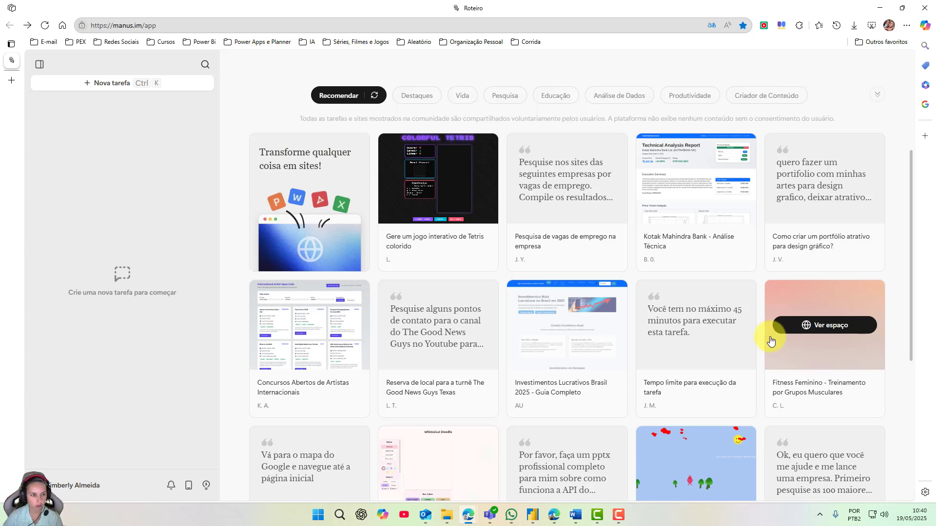
scroll(771, 341, down, 4)
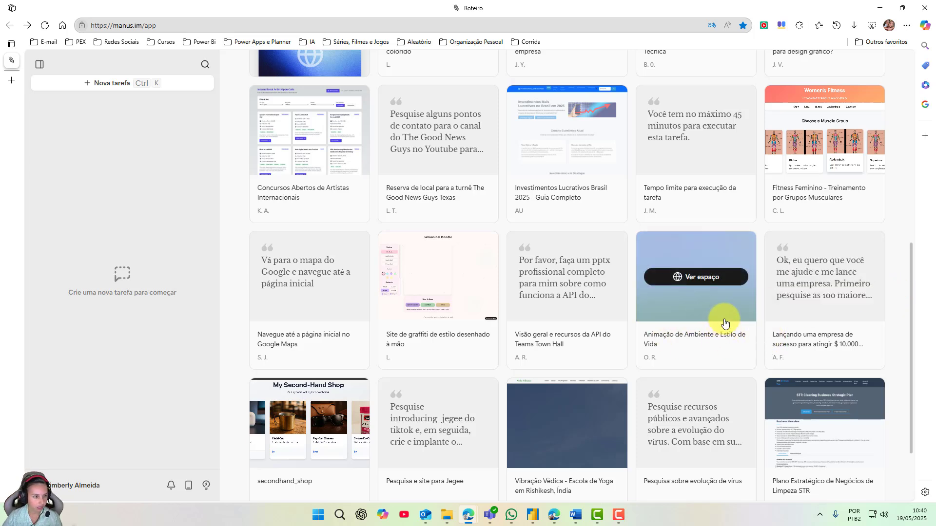
mouse_move(445, 338)
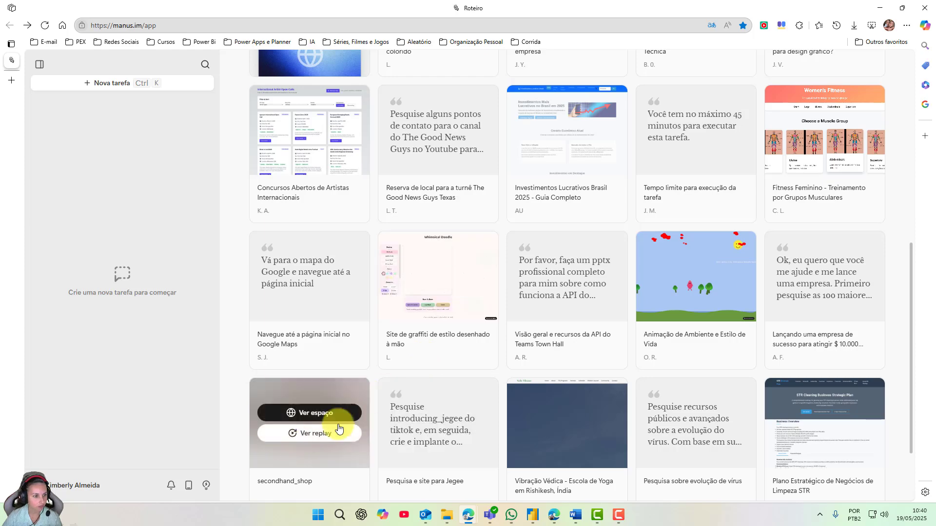
scroll(421, 395, down, 2)
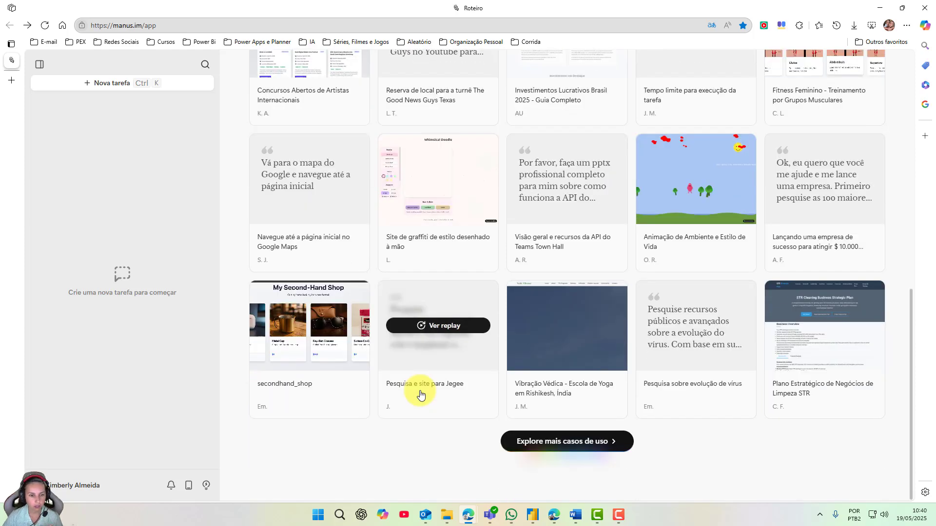
scroll(421, 394, up, 8)
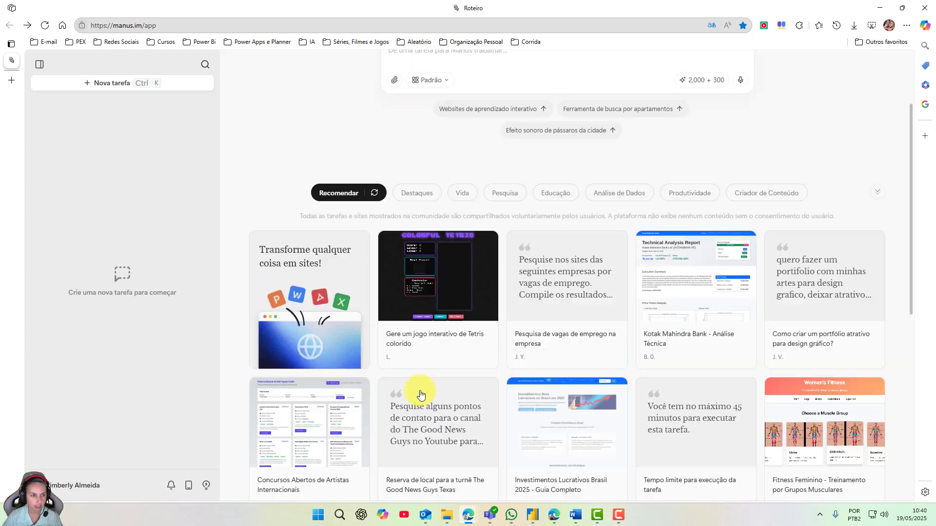
scroll(421, 395, up, 2)
scroll(421, 395, up, 3)
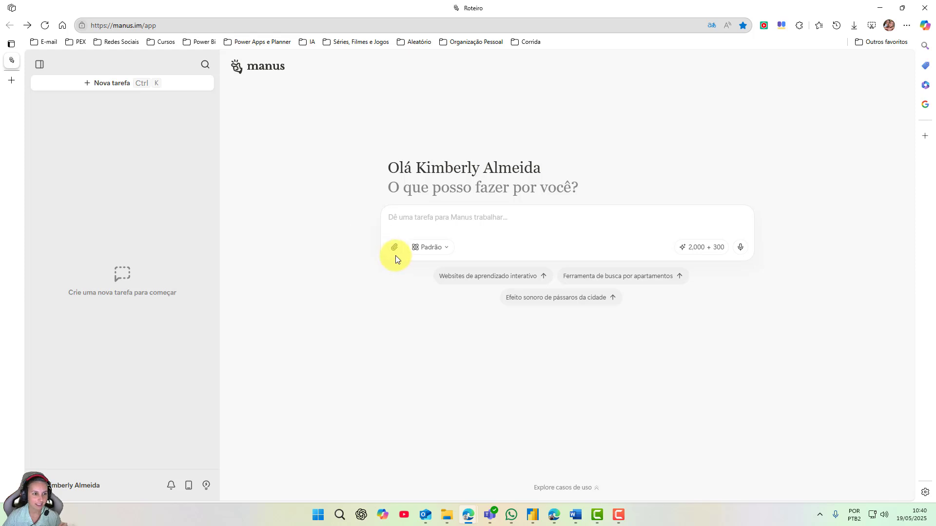
Check the descriptions of the Padrão and Alto esforço reasoning modes, keeping Padrão selected
click(447, 250)
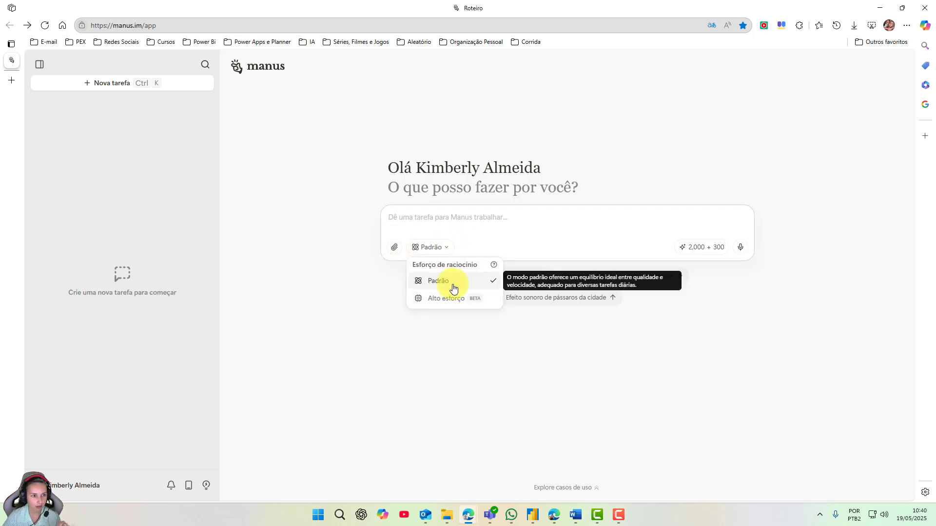
mouse_move(464, 309)
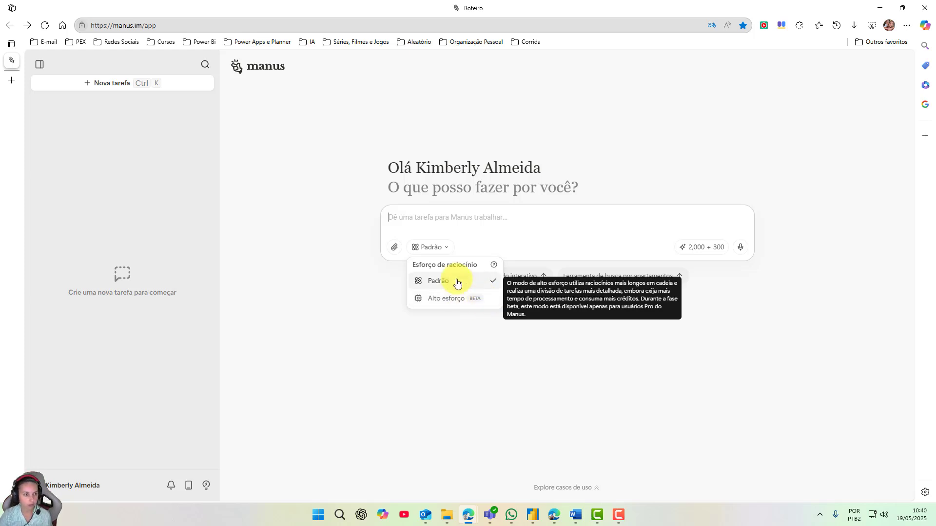
click(560, 237)
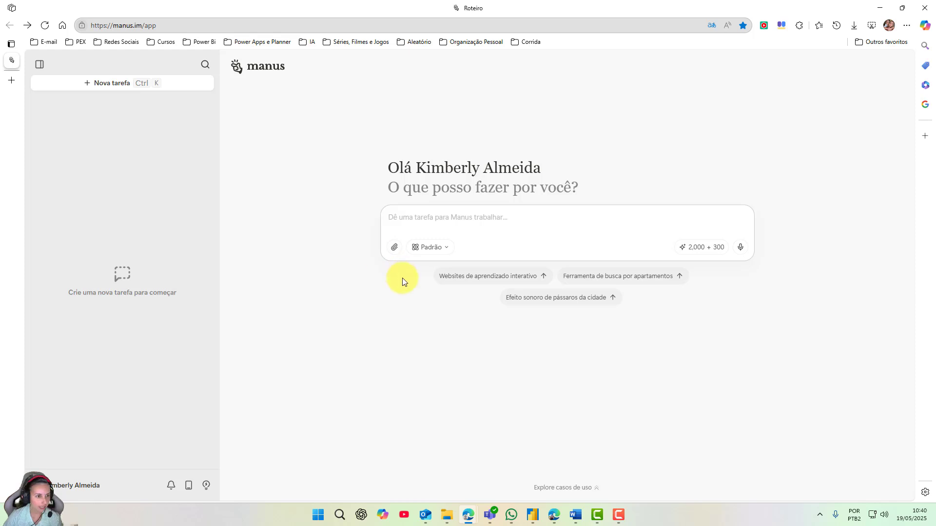
Attach the Word case study document from the computer to the new task
click(394, 247)
click(411, 267)
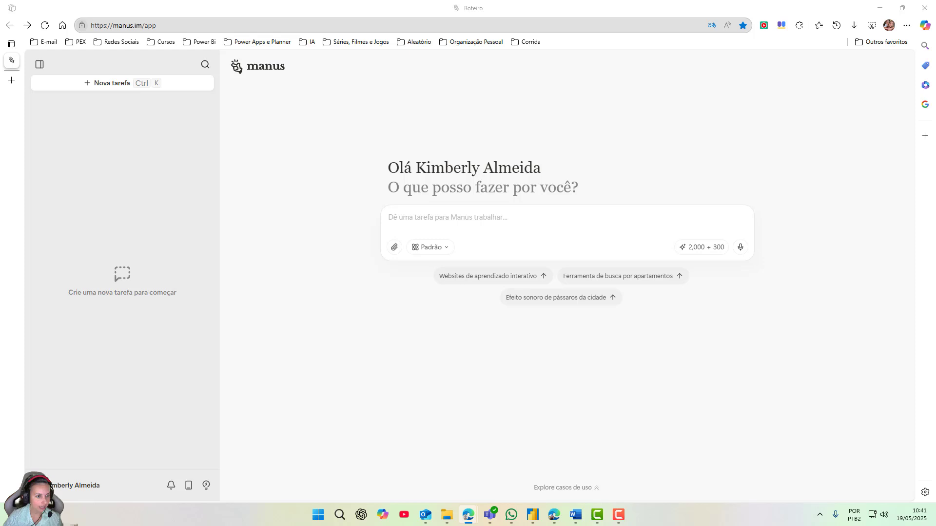
key(Return)
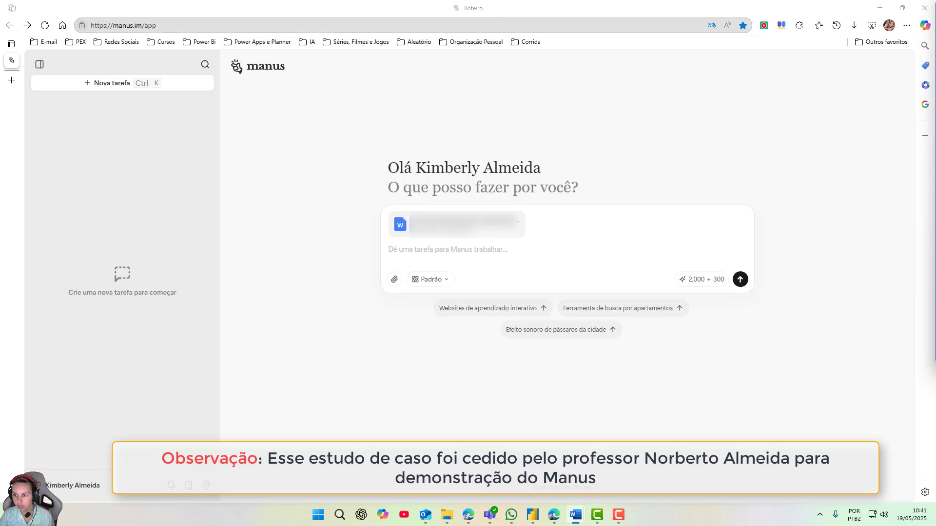
Switch to Word, read the G&I case study through the "O que fazer?" section and return to Manus
key(alt+Tab)
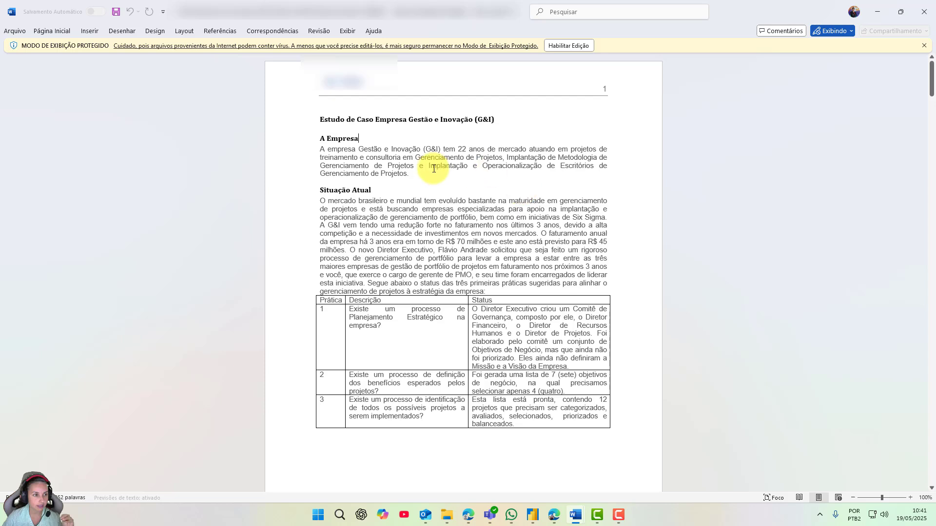
scroll(504, 258, down, 2)
scroll(502, 261, down, 10)
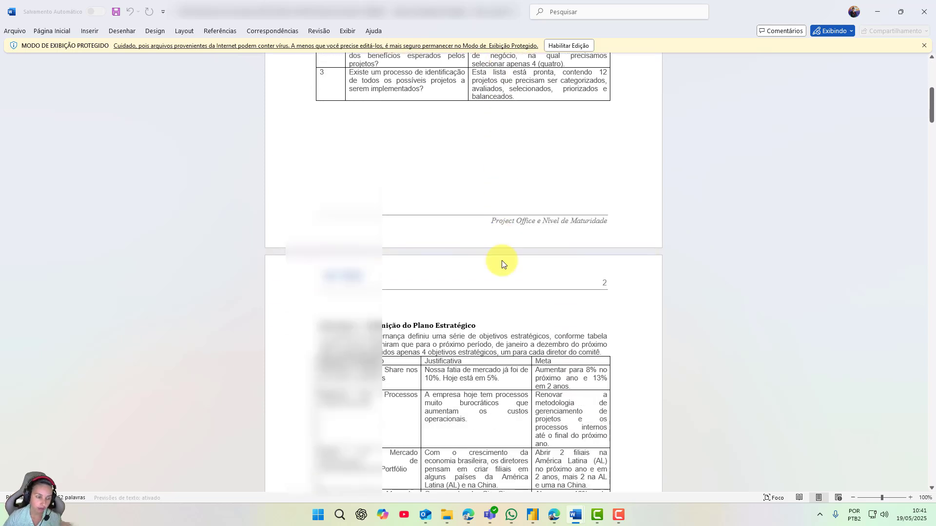
scroll(277, 253, down, 2)
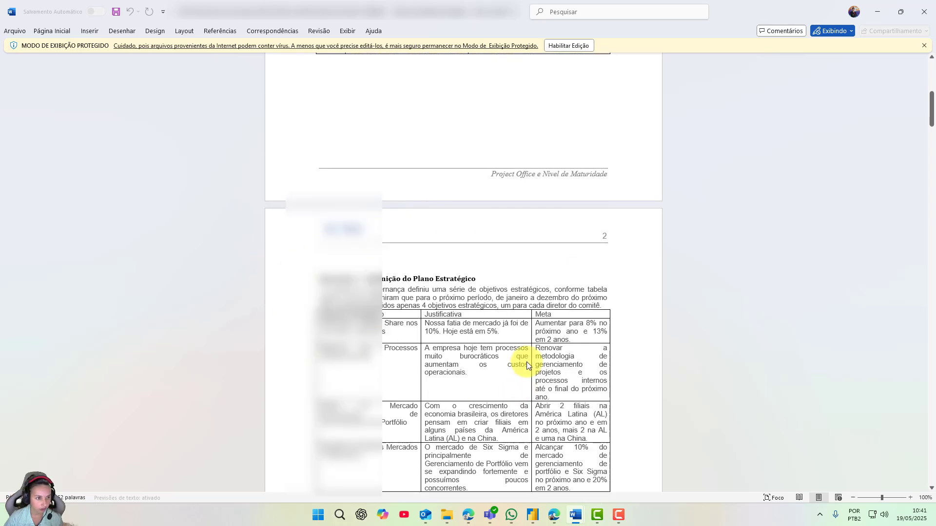
scroll(526, 361, down, 8)
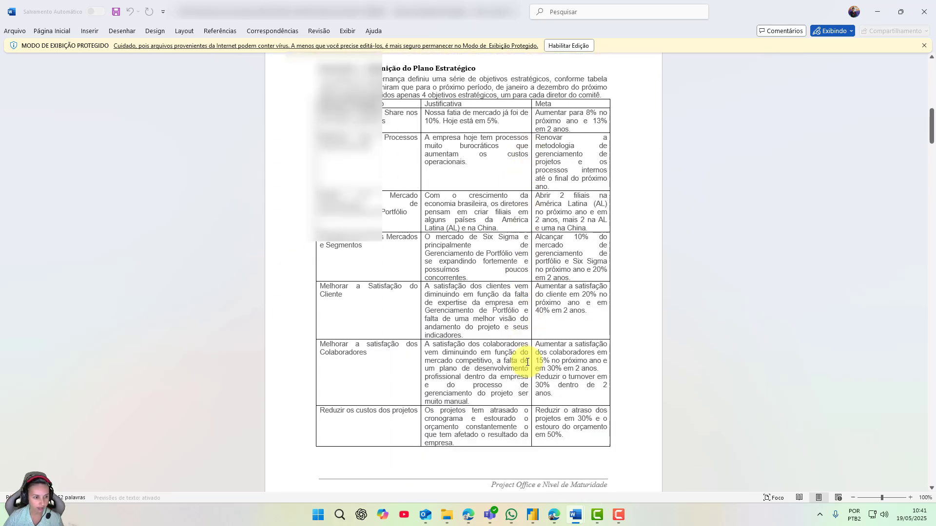
scroll(527, 361, down, 11)
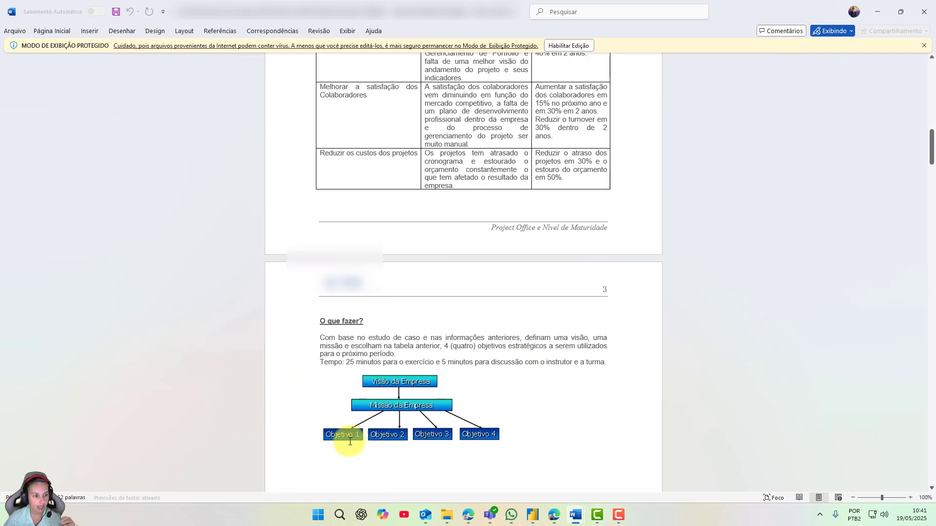
scroll(457, 314, down, 1)
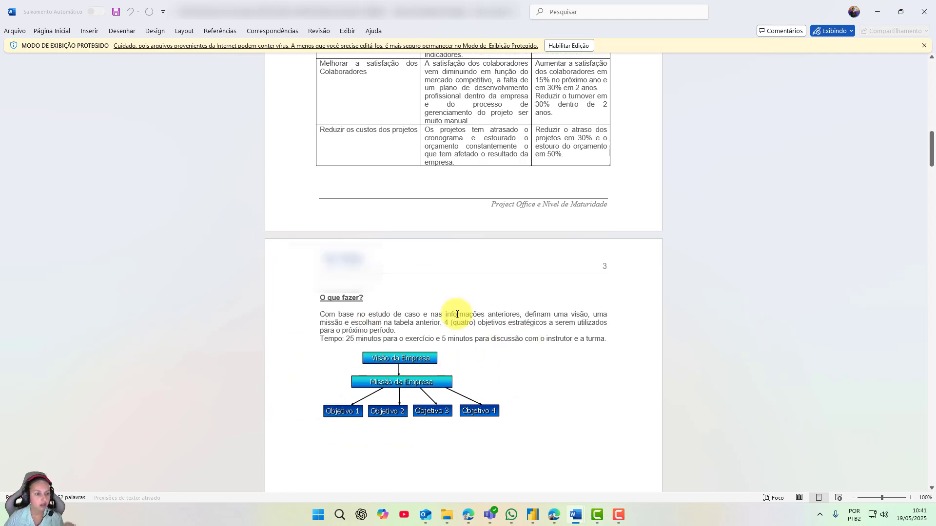
click(875, 10)
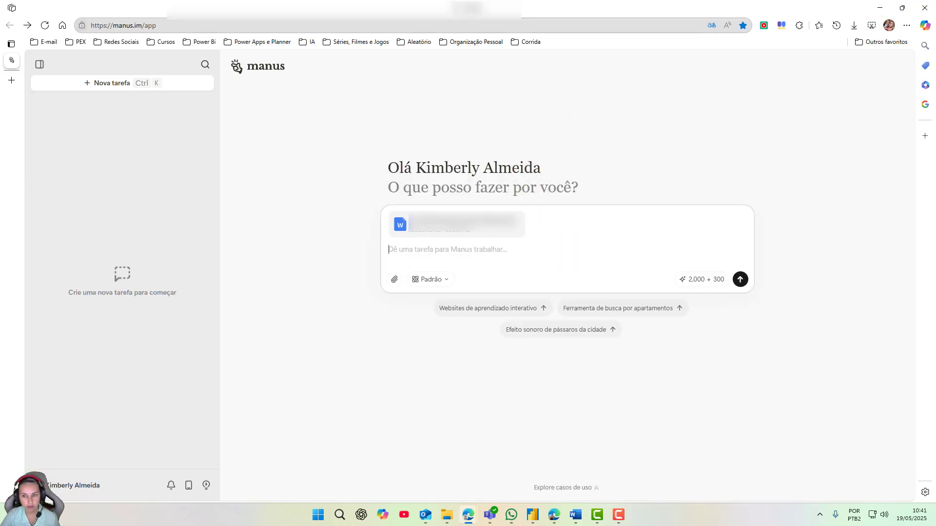
Paste the prompt requesting a SWOT analysis site with expandable menus, a chart dashboard and strategic recommendations into the task box
key(alt+Tab)
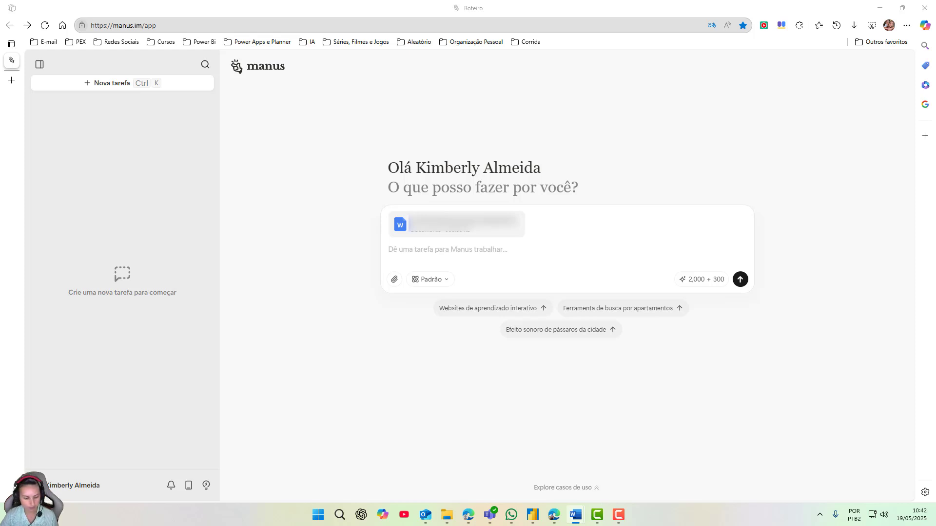
click(481, 249)
key(ctrl+v)
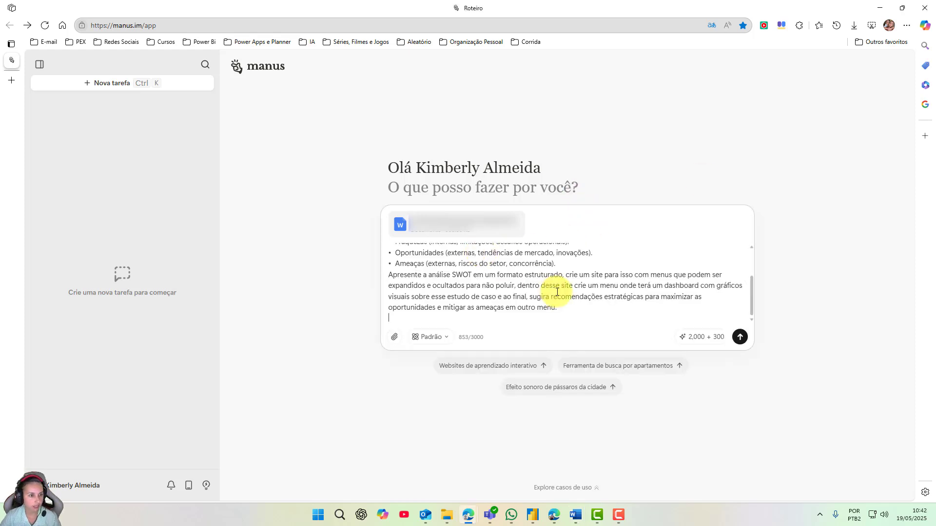
Review the full SWOT prompt and submit the task with its attached case study
scroll(556, 292, up, 3)
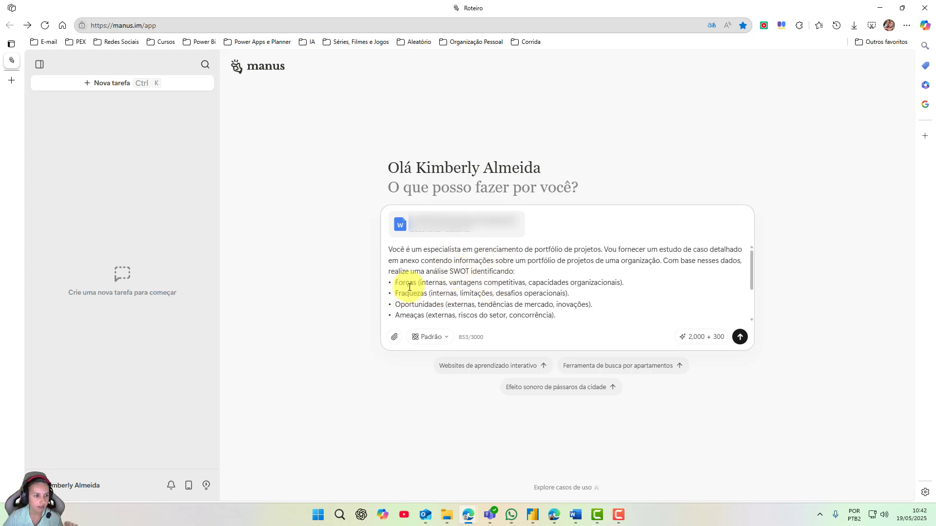
scroll(446, 299, down, 5)
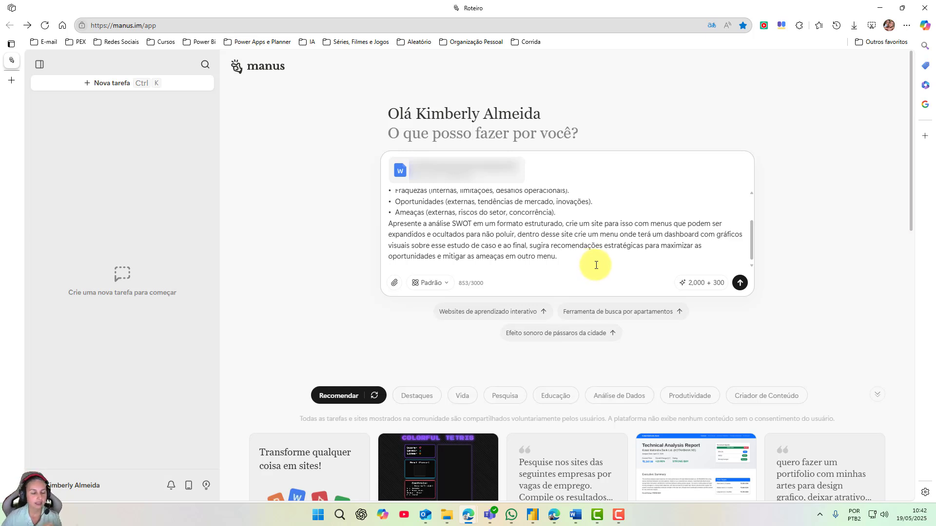
scroll(596, 264, up, 5)
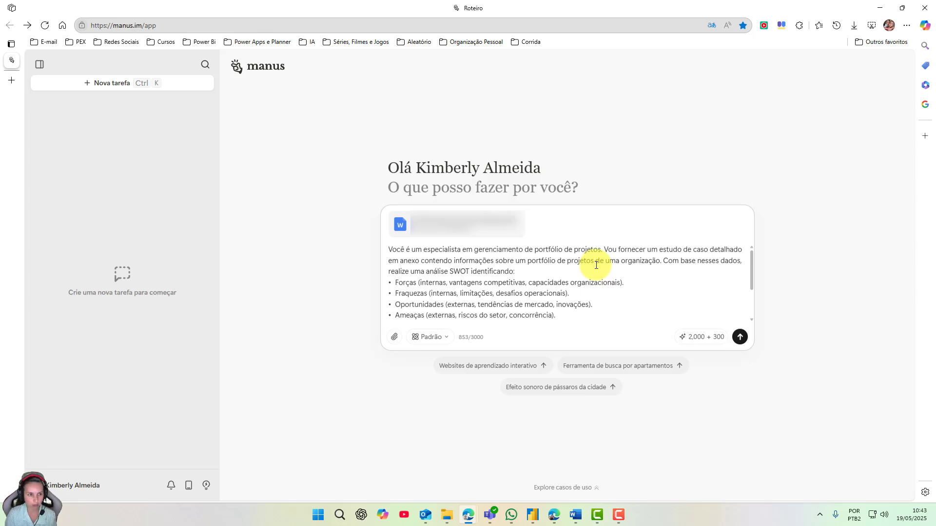
click(740, 338)
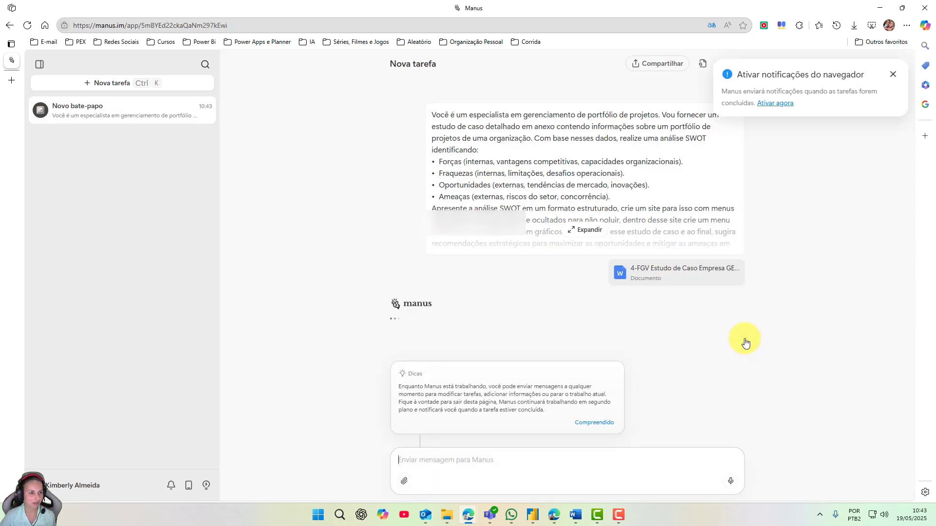
Expand the submitted prompt in full and dismiss the browser notification offer and the Dicas message
click(588, 231)
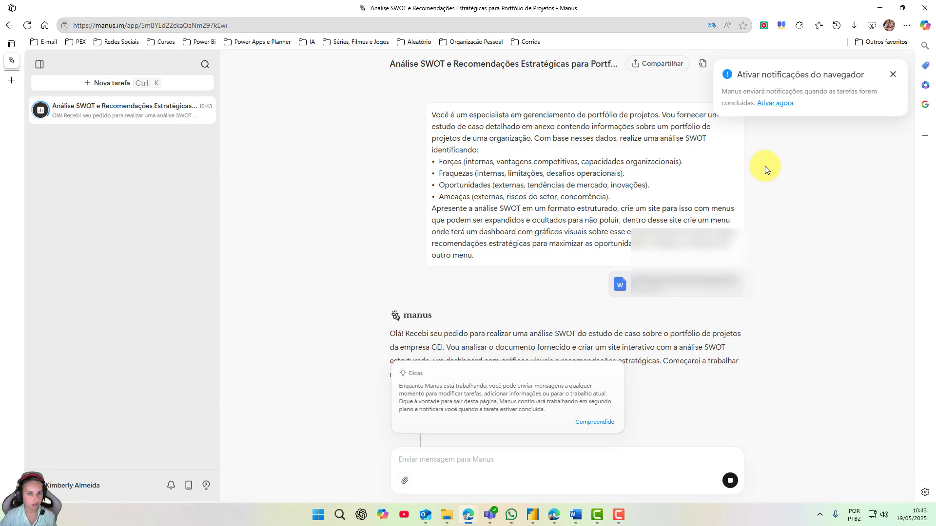
click(893, 74)
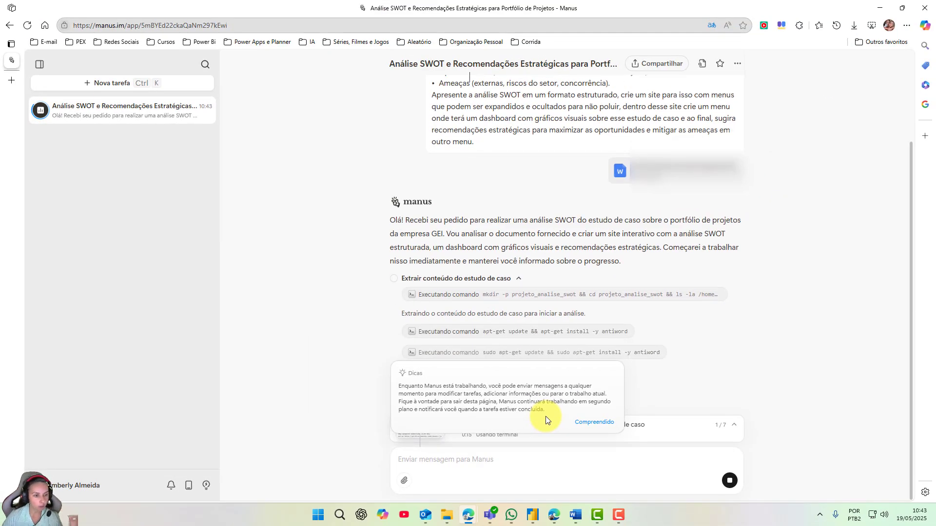
click(600, 422)
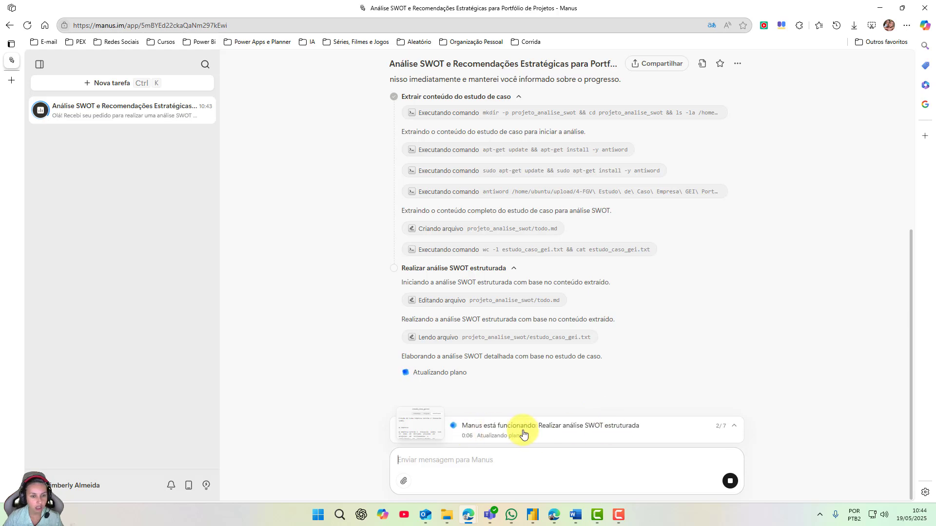
Check the task progress, open Manus Computer at the live view and read through the todo.md task list
click(735, 427)
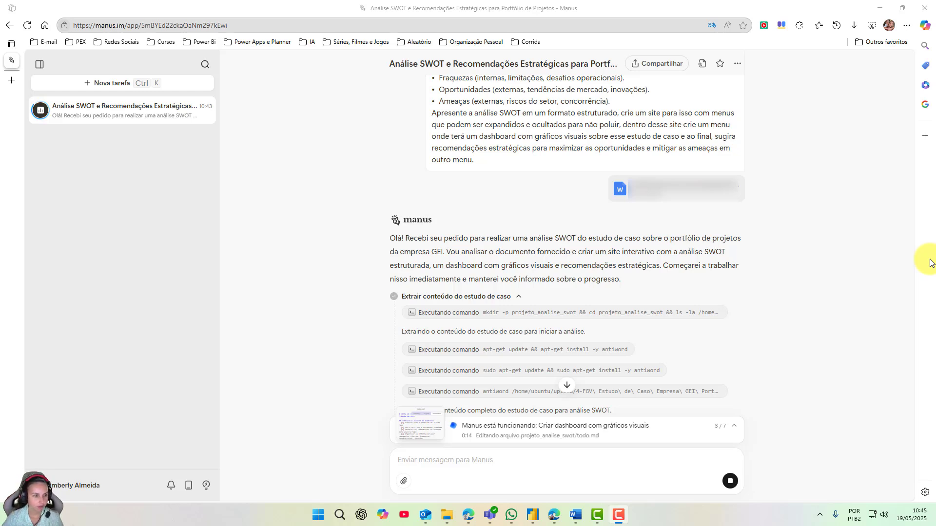
click(420, 314)
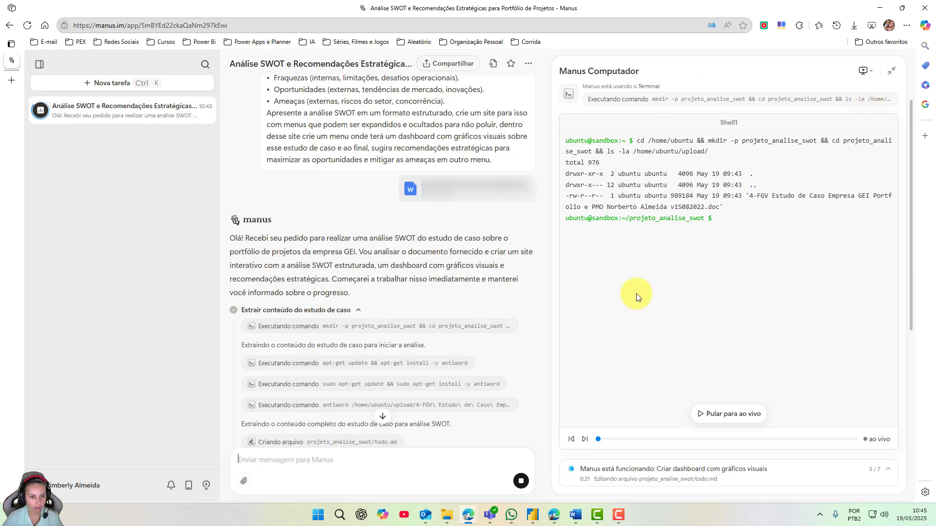
click(722, 421)
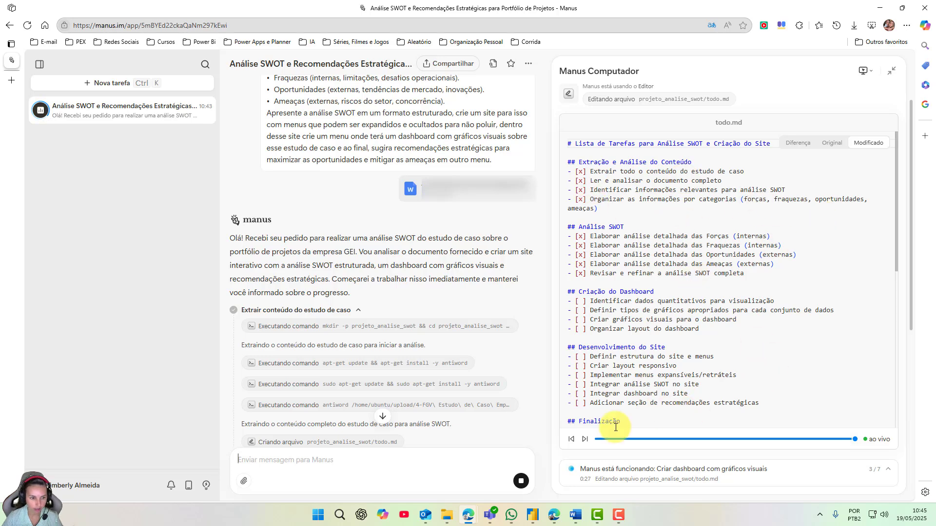
scroll(719, 331, down, 4)
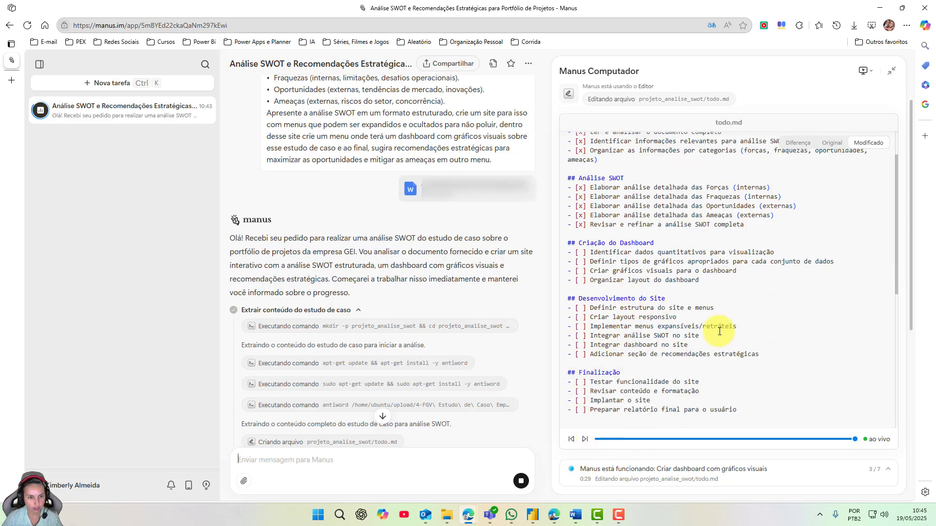
scroll(719, 331, up, 4)
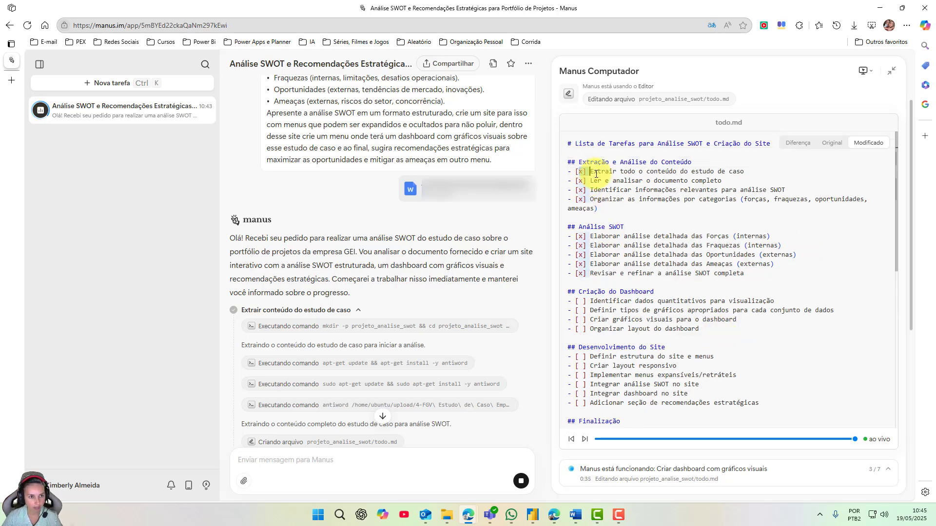
scroll(592, 380, down, 1)
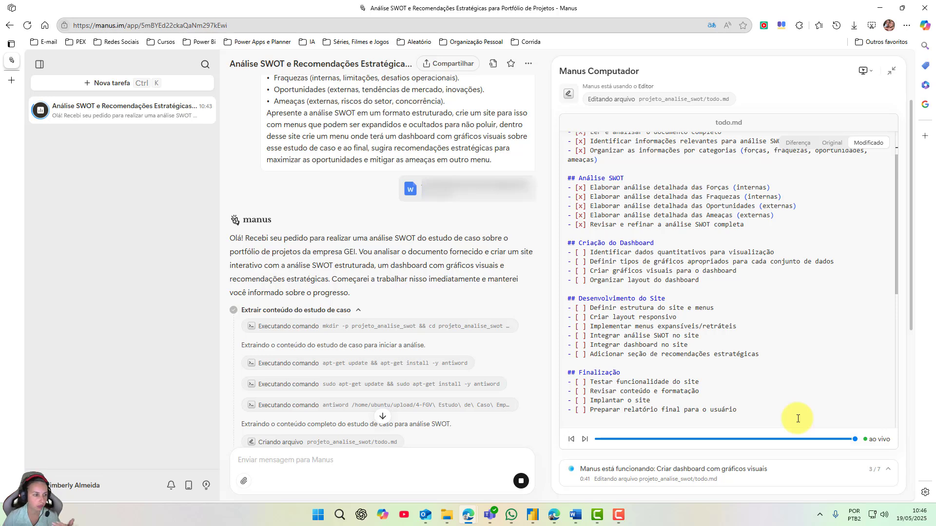
Inspect the terminal output of the two antiword installation commands and the case study extraction command
click(268, 372)
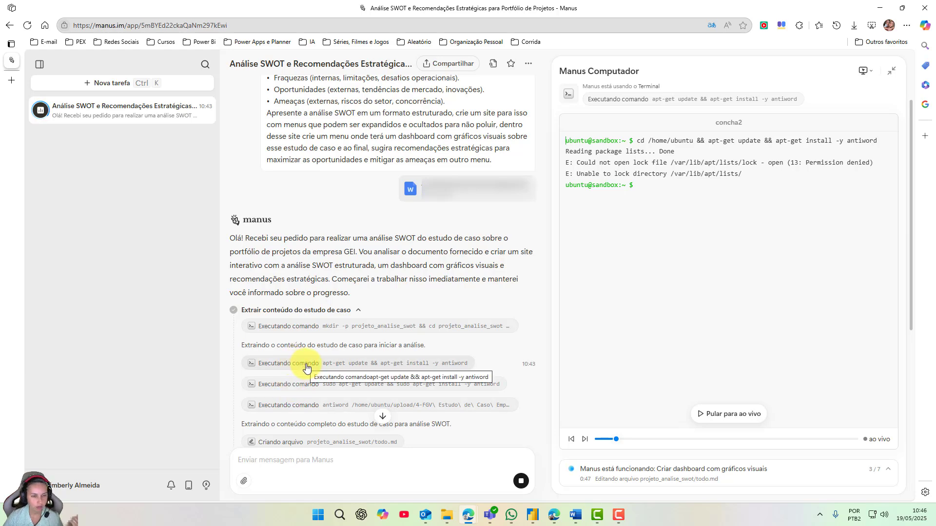
click(309, 384)
click(313, 409)
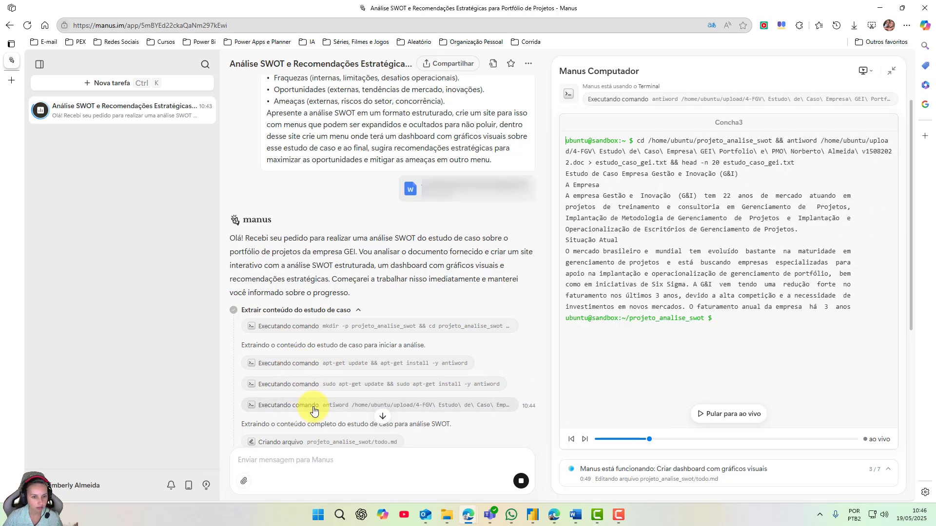
Return Manus Computer to the live view and check the task progress list, collapsing it again when done
click(719, 415)
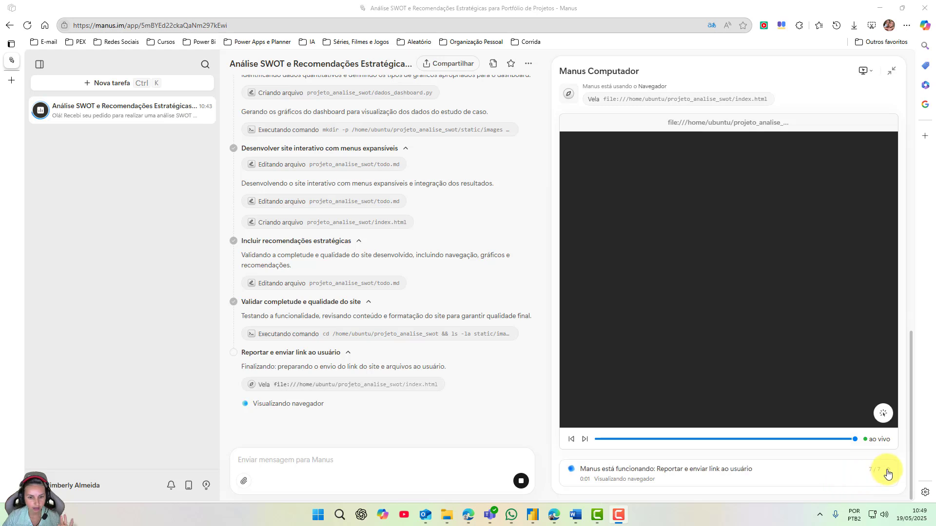
click(888, 470)
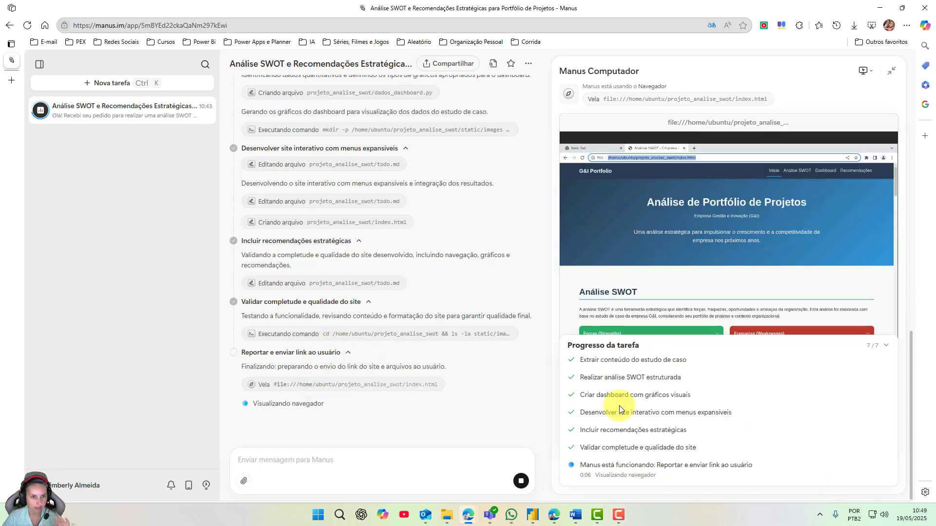
click(887, 346)
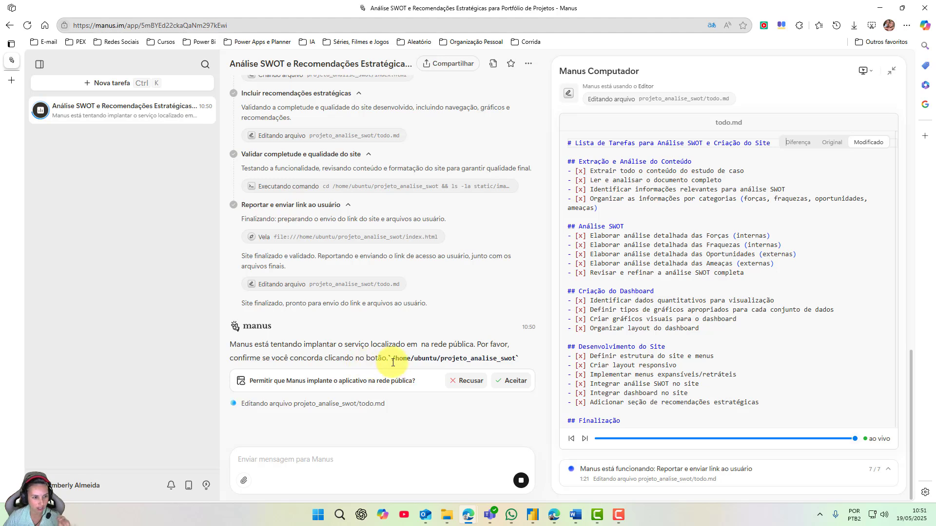
Allow Manus to deploy the application on the public network
click(514, 387)
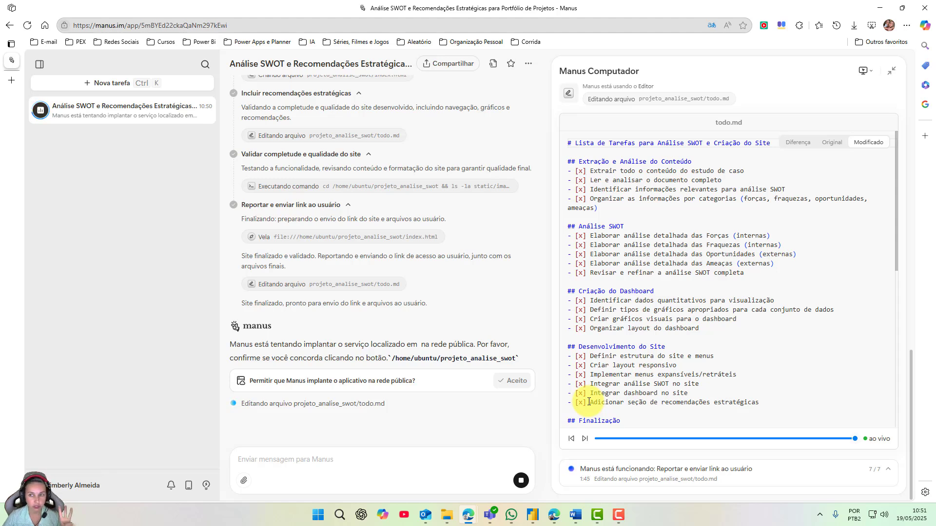
key(alt+Tab)
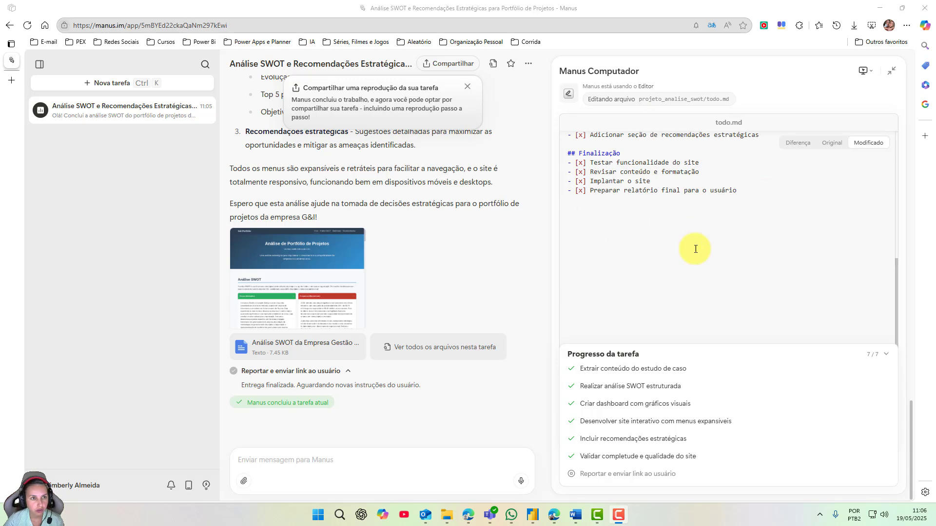
Compare the original, difference and modified versions of the finished todo.md file
click(834, 143)
click(796, 144)
scroll(756, 201, up, 5)
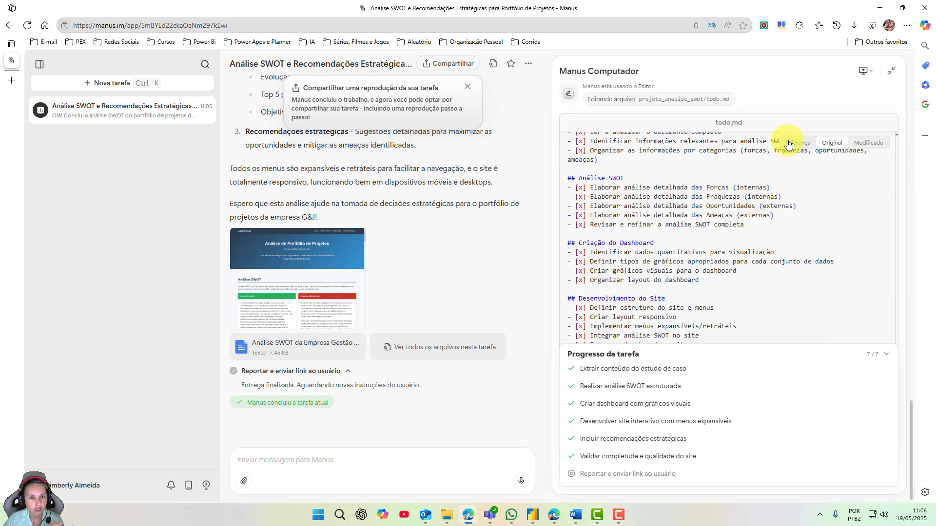
click(866, 143)
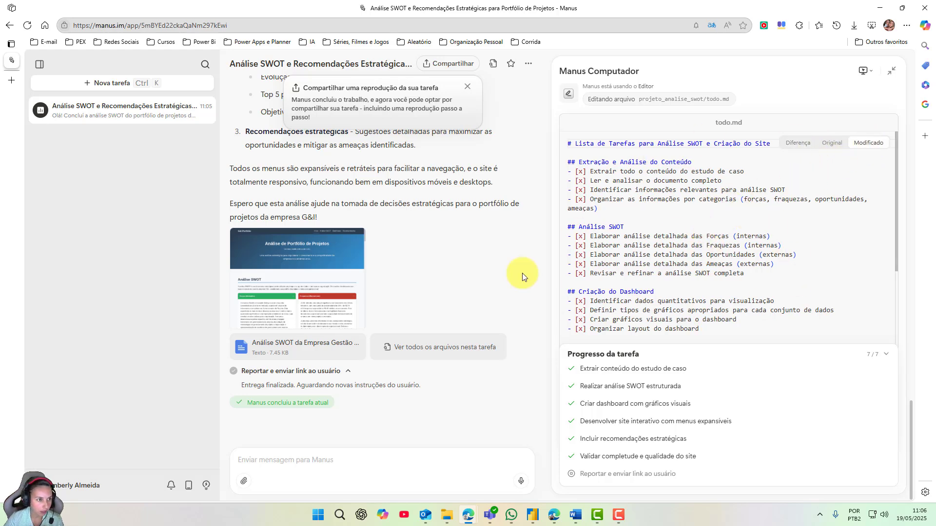
Inspect the terminal output of the site validation command listing static/images and dismiss the task replay sharing message
scroll(336, 285, up, 5)
scroll(336, 286, up, 2)
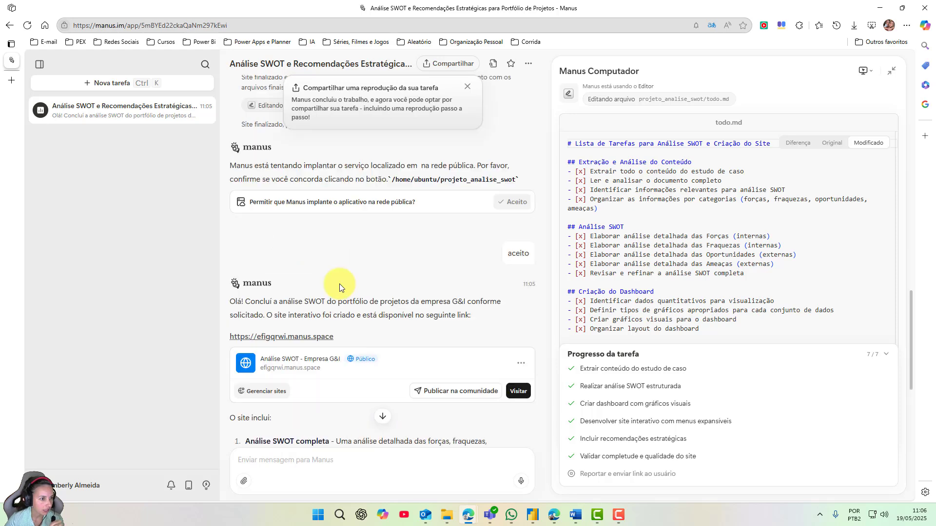
scroll(395, 346, up, 4)
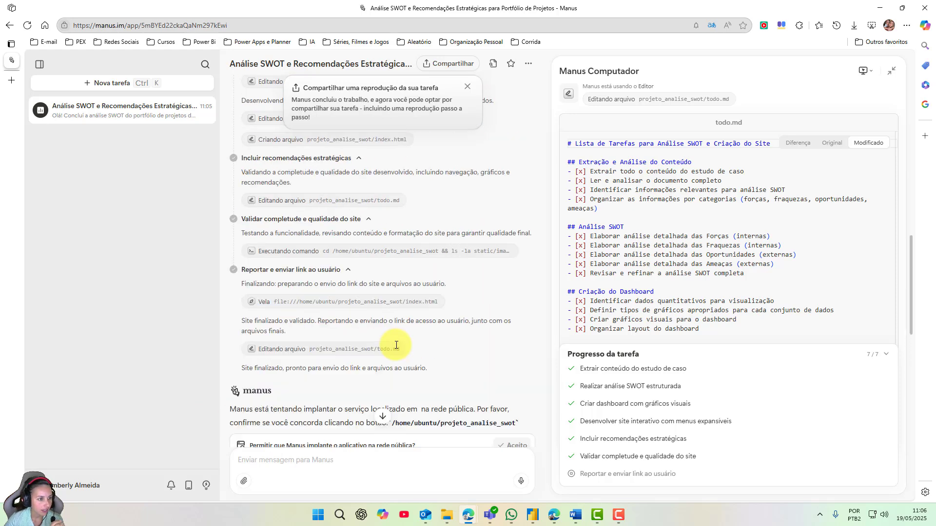
click(302, 254)
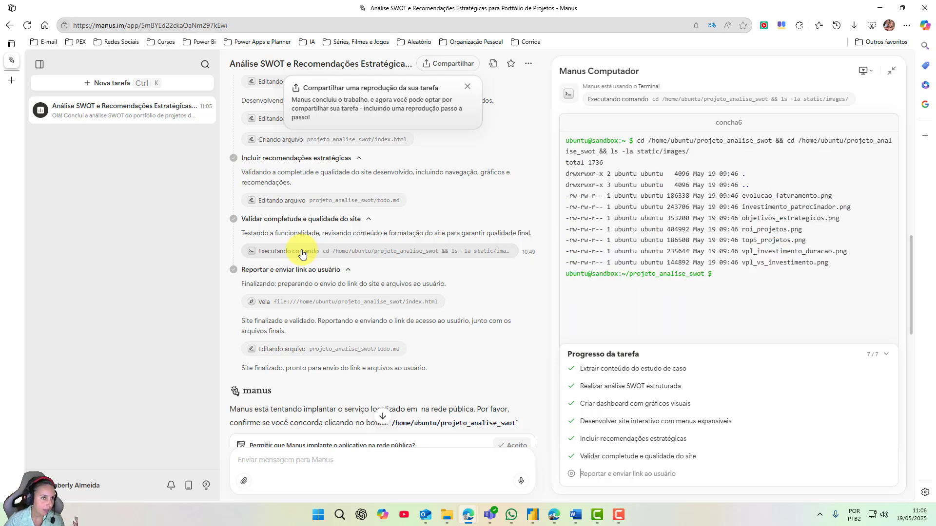
click(466, 85)
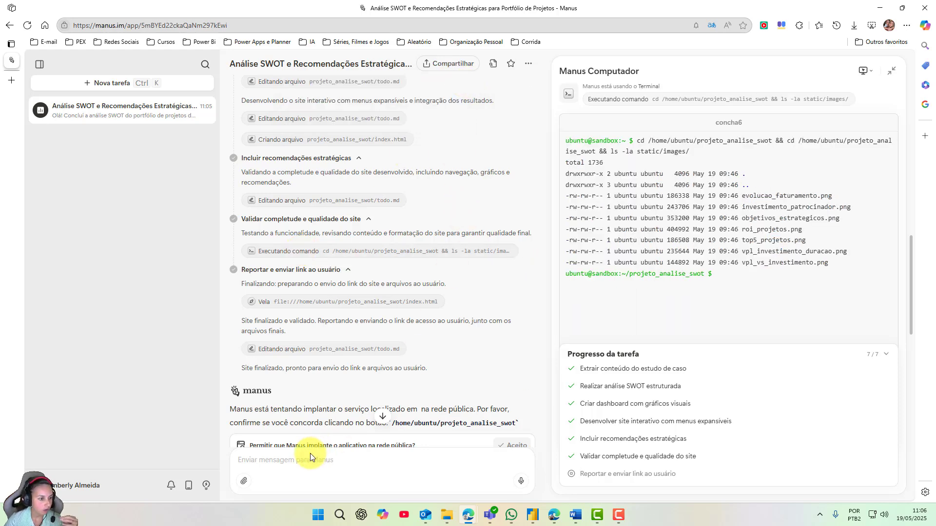
click(277, 462)
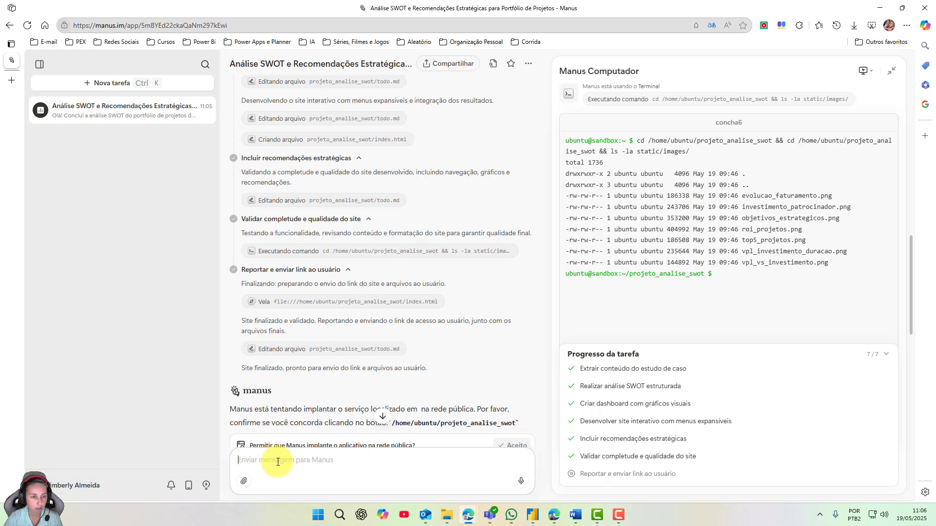
Review Manus's final summary of the delivered work and visit the published Análise SWOT - Empresa G&I site
scroll(336, 358, down, 15)
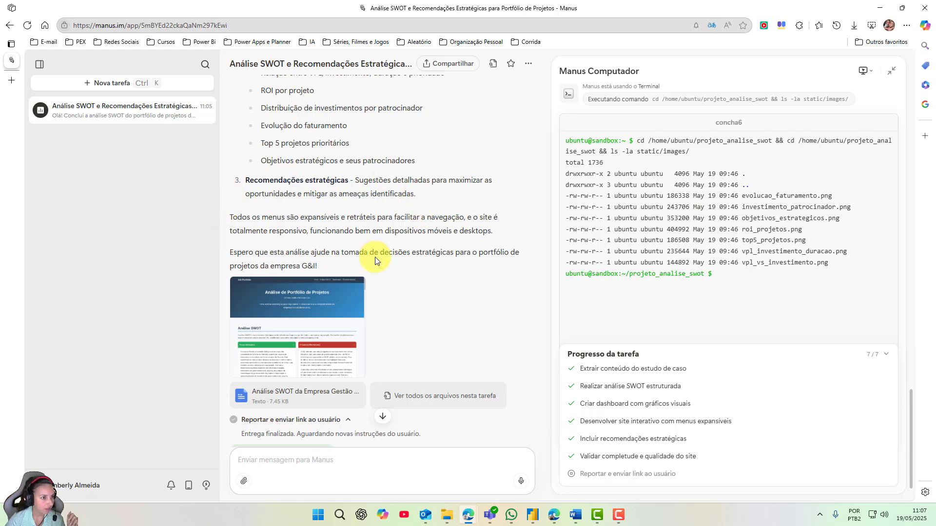
scroll(375, 258, up, 7)
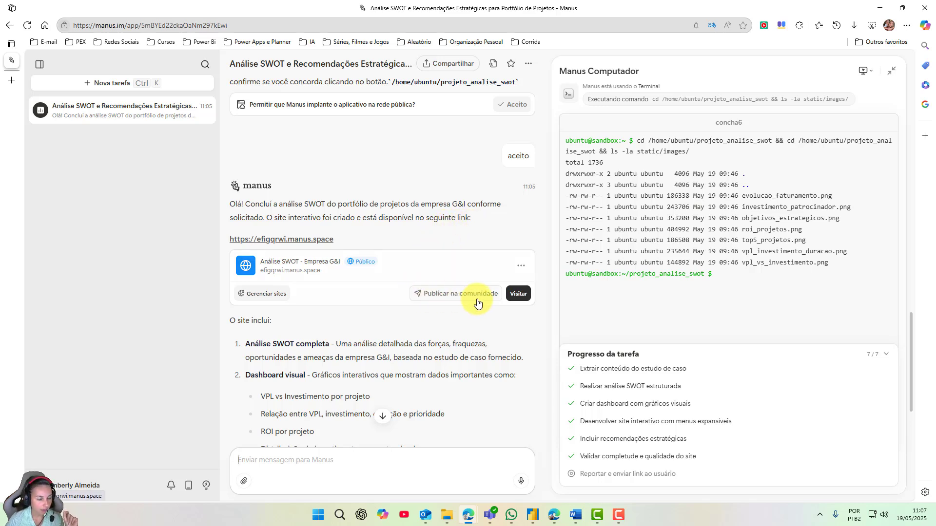
click(519, 294)
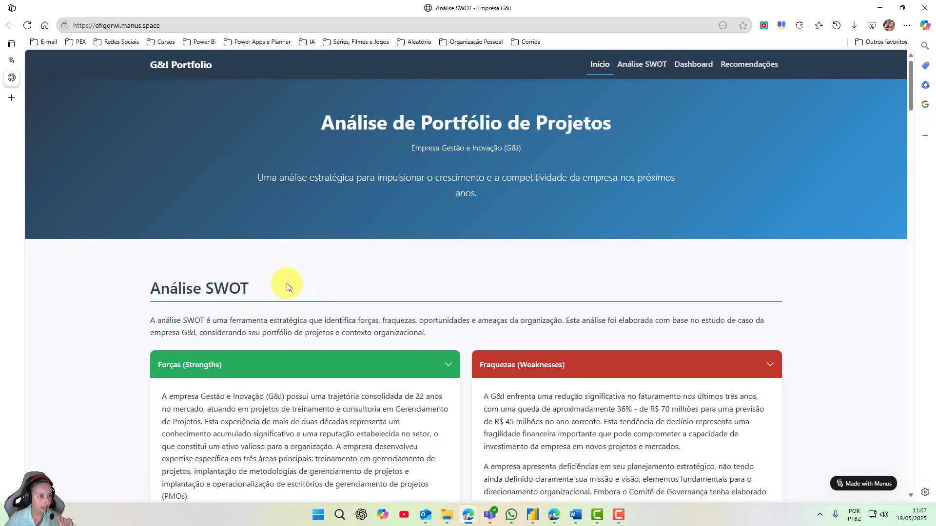
Read through the strengths, weaknesses, opportunities and threats cards in the site's Análise SWOT section
scroll(287, 283, down, 1)
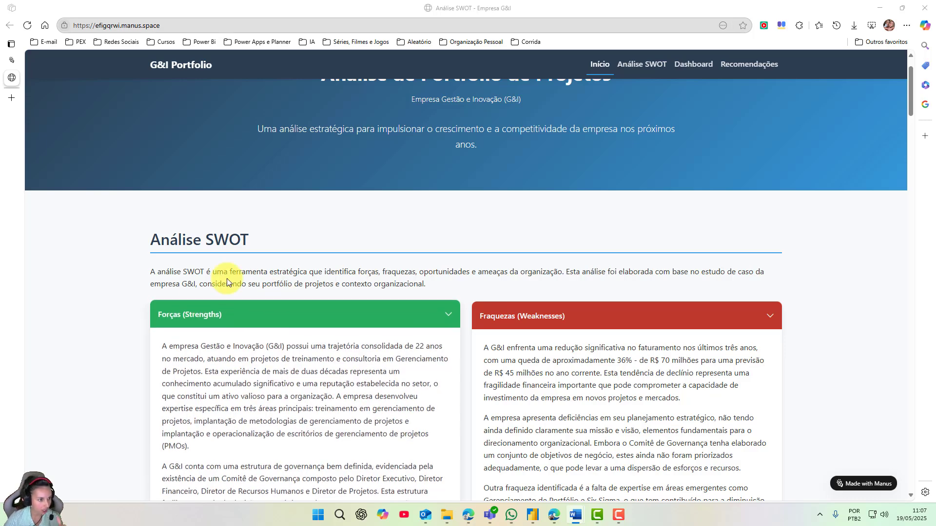
scroll(278, 366, down, 4)
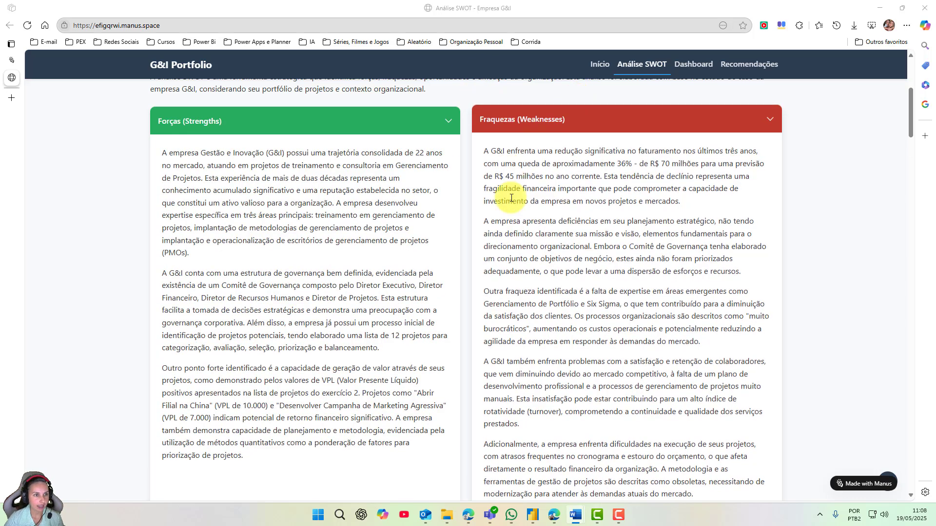
scroll(705, 200, down, 5)
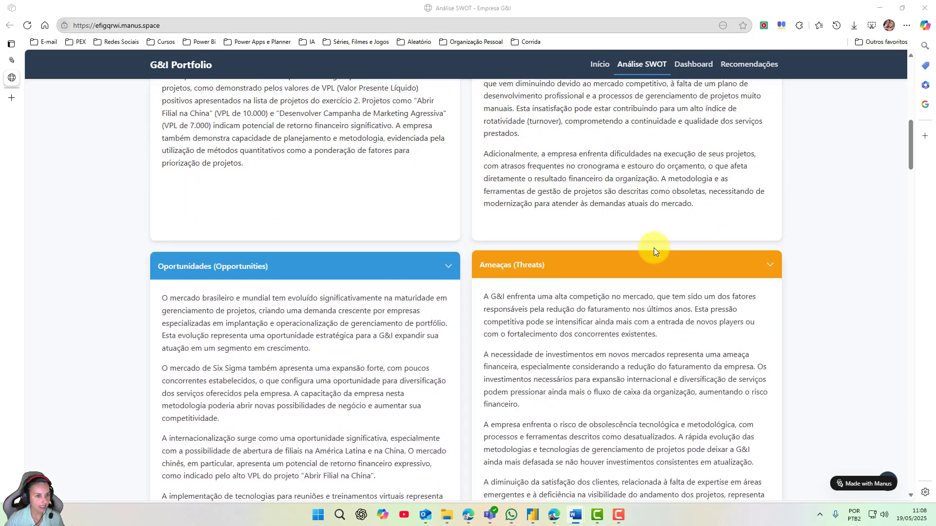
scroll(697, 240, down, 3)
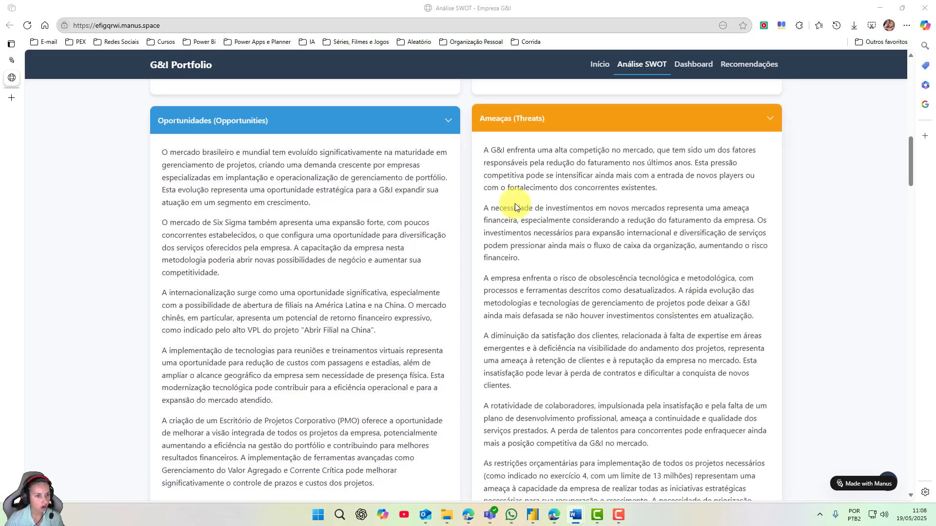
scroll(634, 291, down, 2)
scroll(366, 328, up, 7)
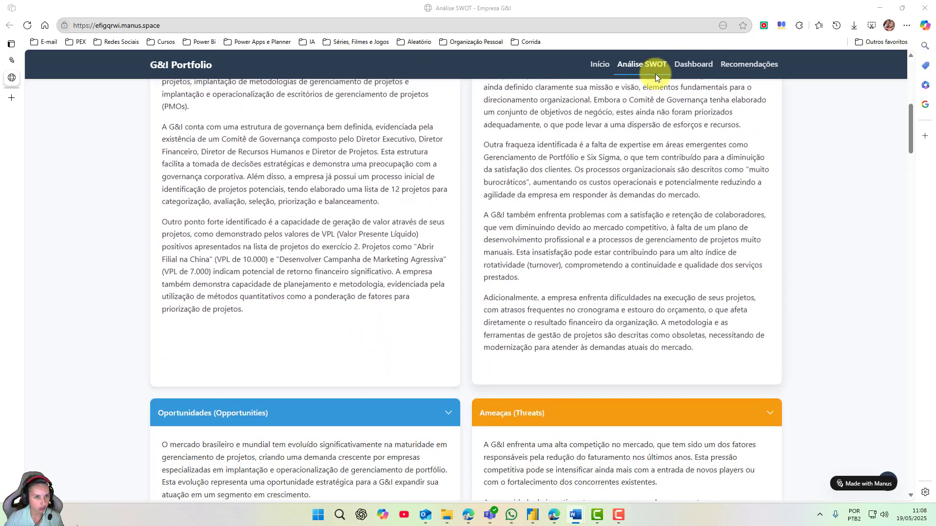
Go to the site's Dashboard section and examine the VPL, priority, ROI and investment-by-sponsor charts
click(708, 66)
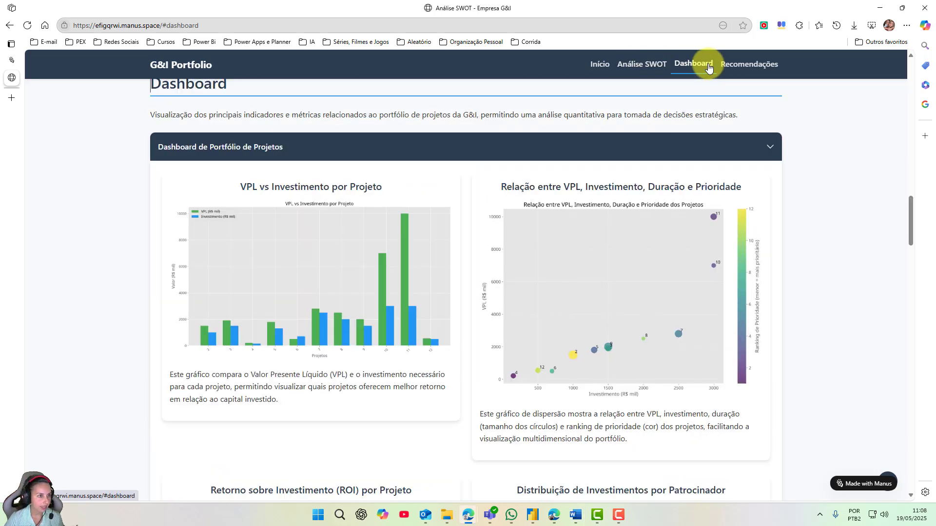
scroll(448, 195, up, 1)
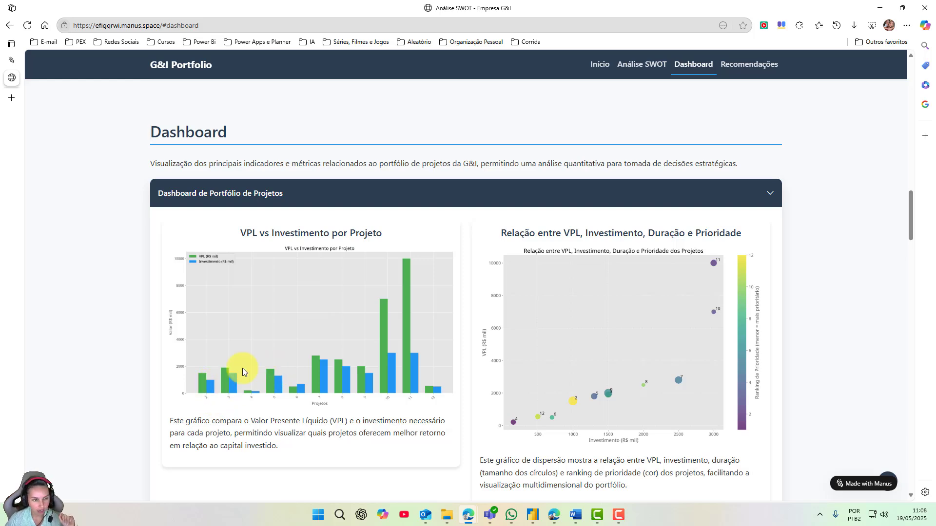
scroll(557, 364, down, 1)
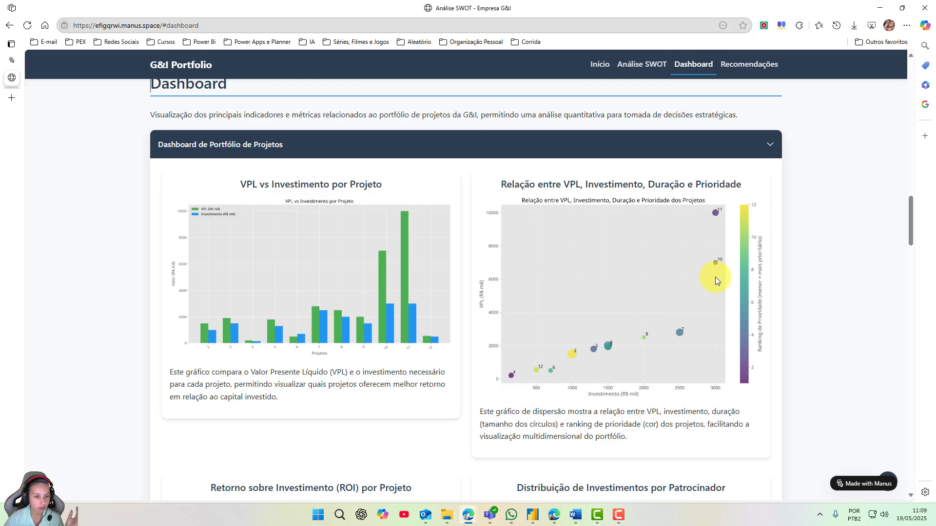
scroll(715, 277, down, 5)
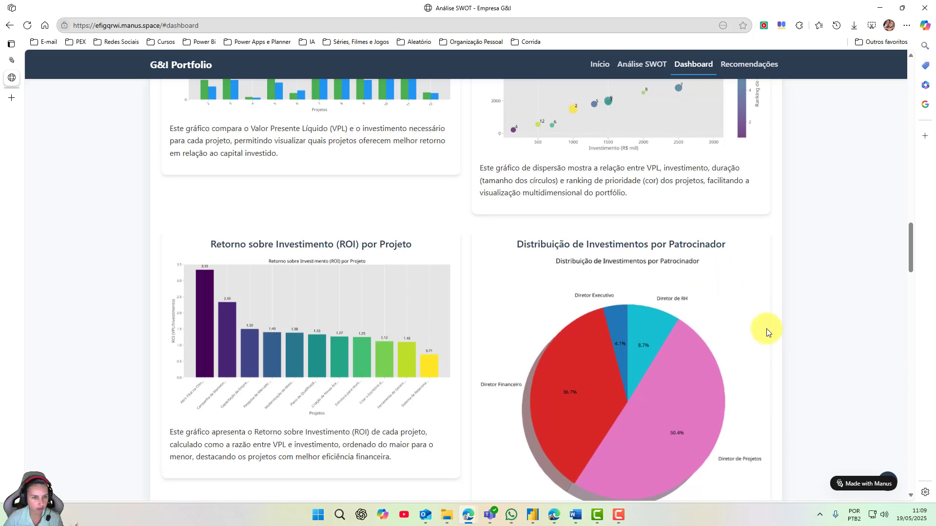
scroll(766, 328, down, 2)
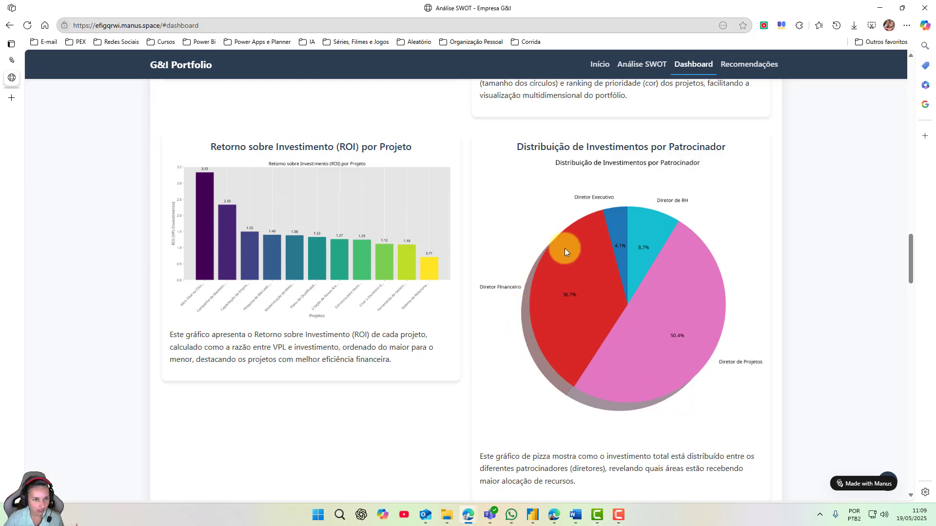
scroll(678, 370, down, 1)
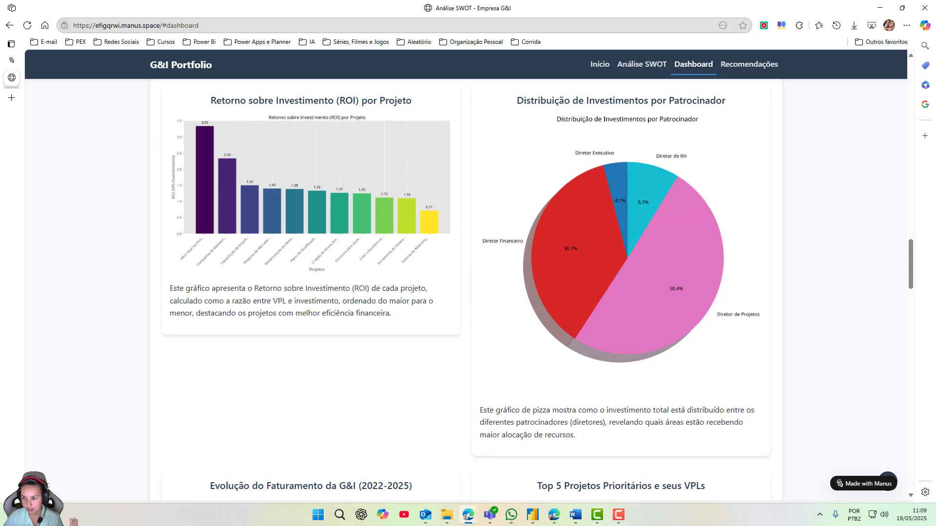
Switch to the case study in Word, highlight "O Diretor Executivo" in the practice status table, and return to the dashboard
key(alt+Tab)
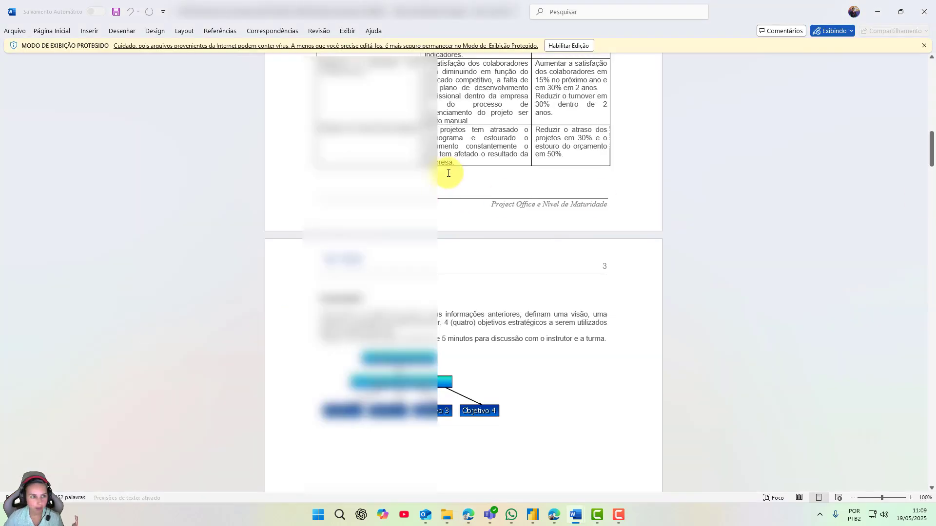
scroll(513, 273, up, 5)
scroll(514, 273, up, 8)
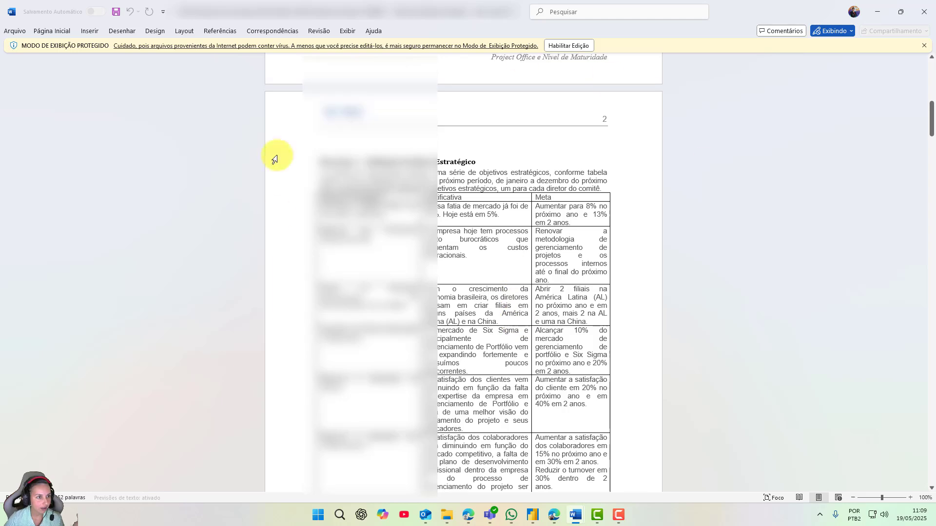
scroll(507, 279, up, 5)
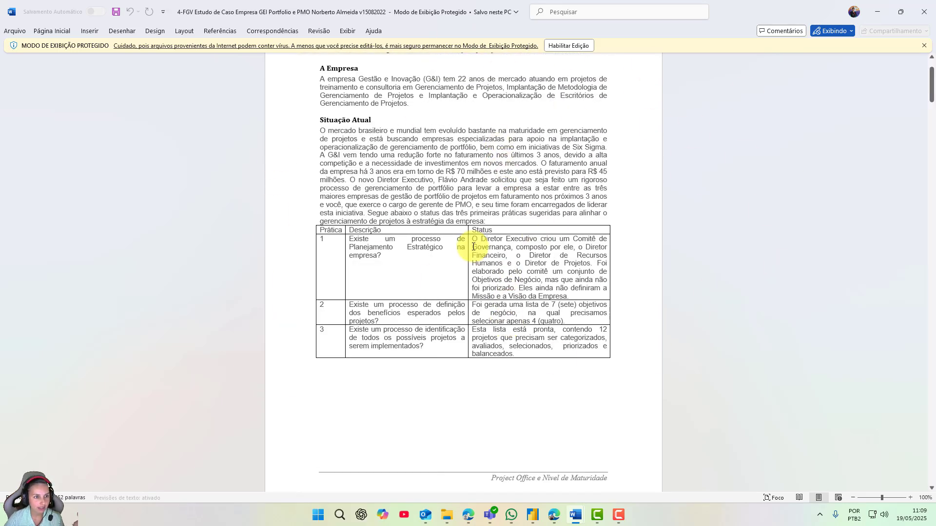
drag(472, 239, 536, 238)
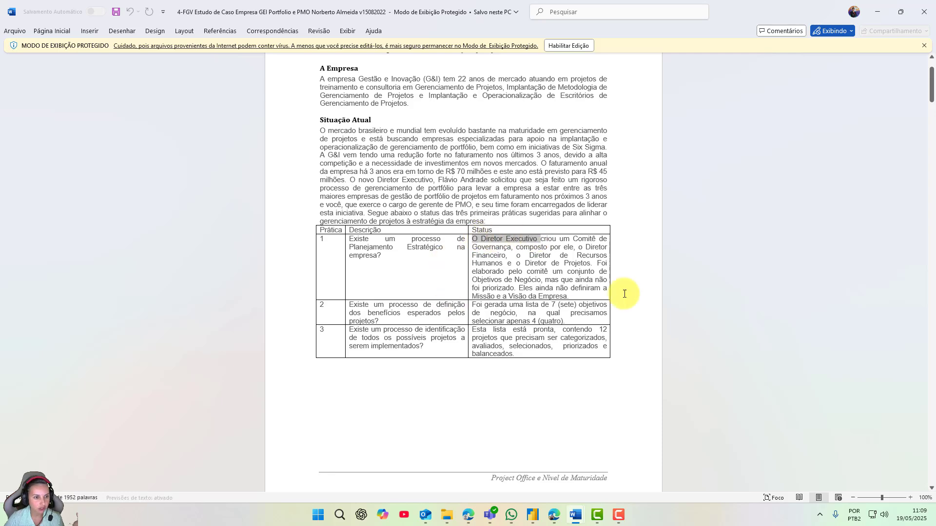
click(886, 11)
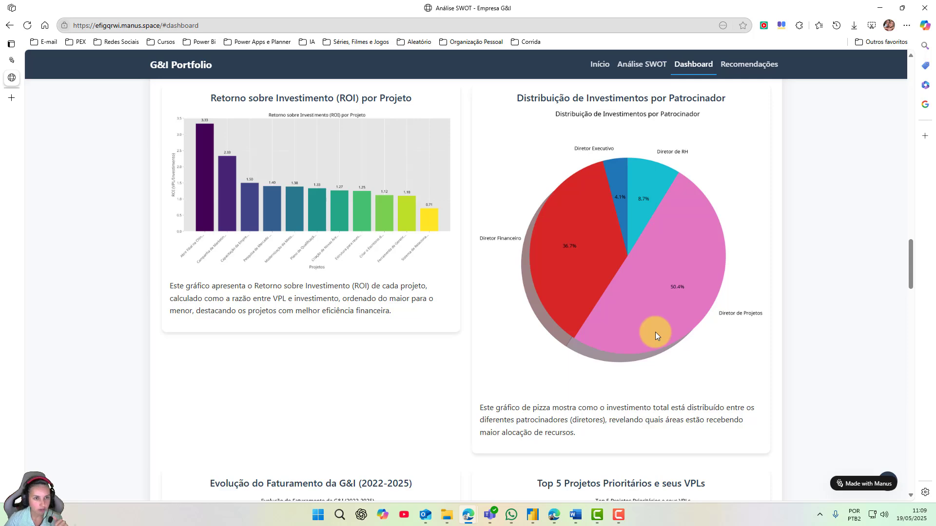
Examine the dashboard's revenue evolution, top 5 priority projects and strategic objectives radar charts
scroll(654, 334, down, 4)
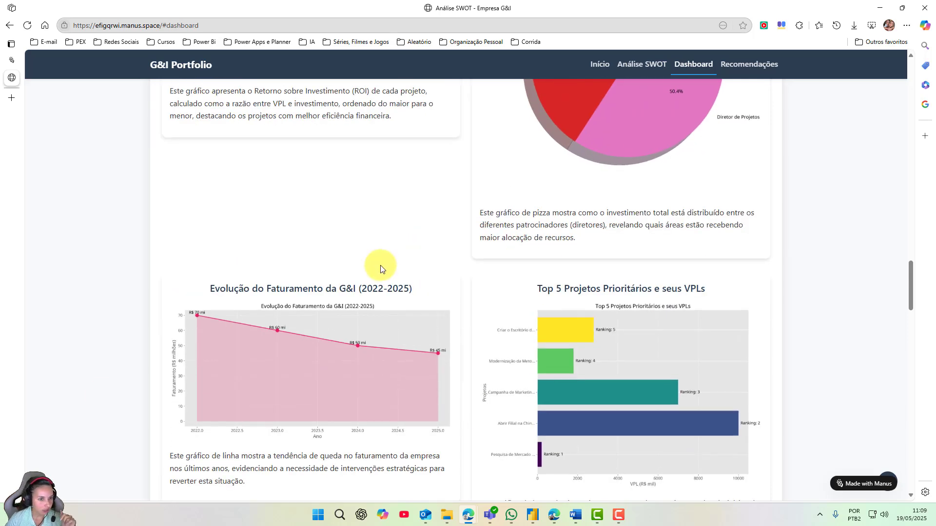
scroll(380, 265, down, 3)
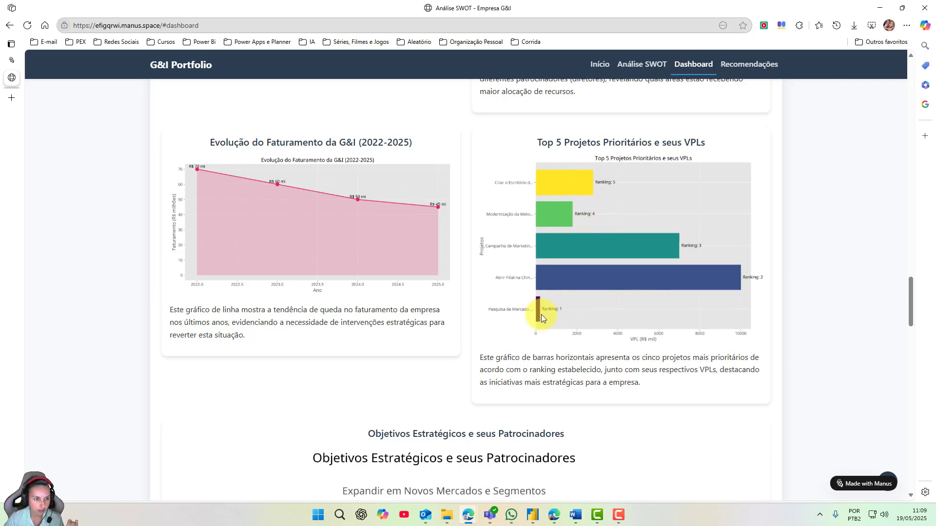
scroll(599, 323, down, 5)
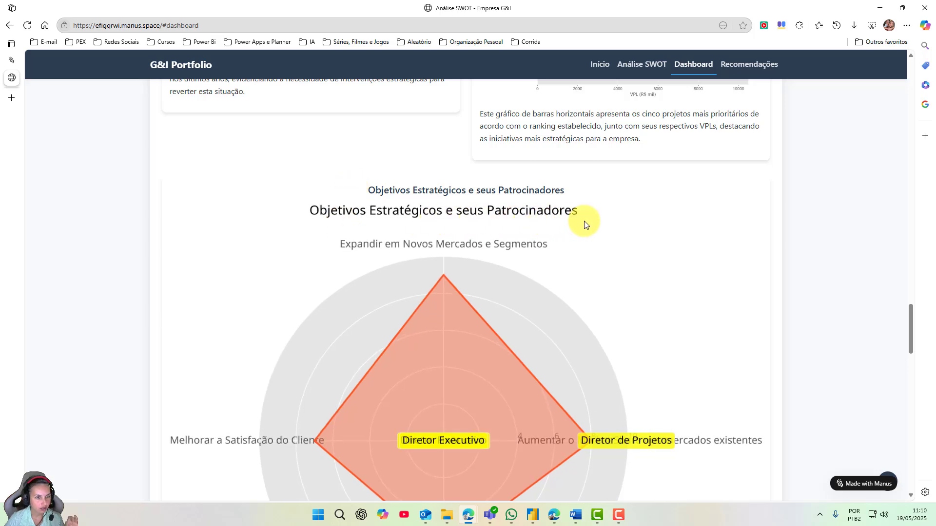
scroll(608, 219, down, 3)
scroll(508, 259, down, 1)
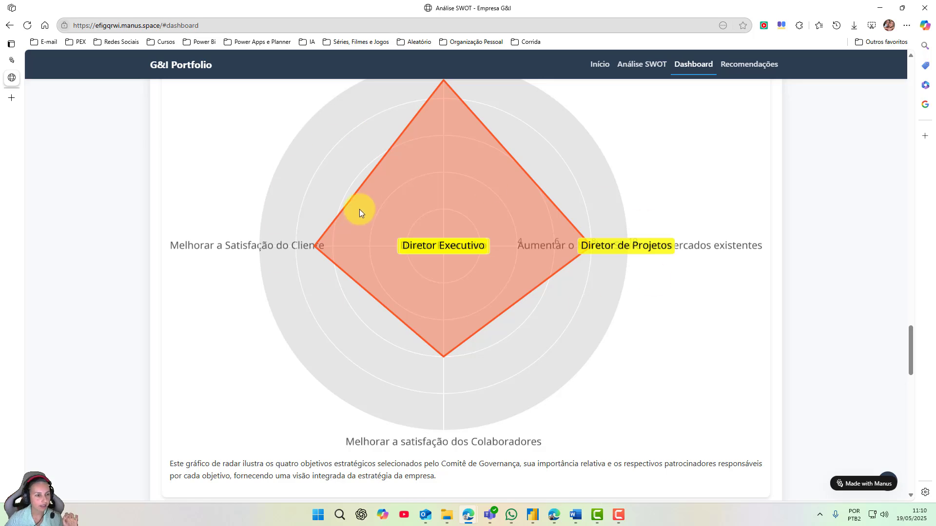
Examine the strategic objectives radar chart and its description at the end of the site's dashboard
scroll(483, 258, down, 4)
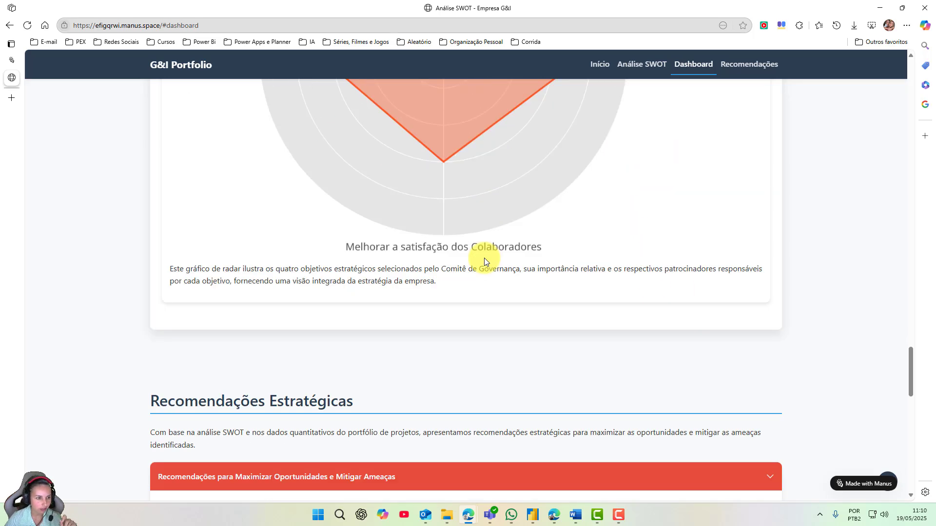
scroll(483, 258, up, 3)
scroll(484, 258, up, 2)
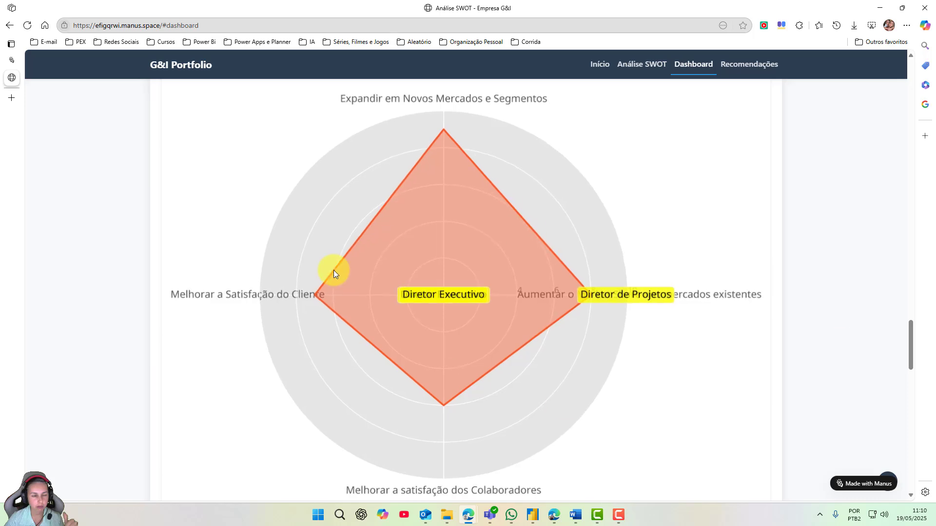
scroll(764, 320, down, 2)
scroll(763, 320, down, 7)
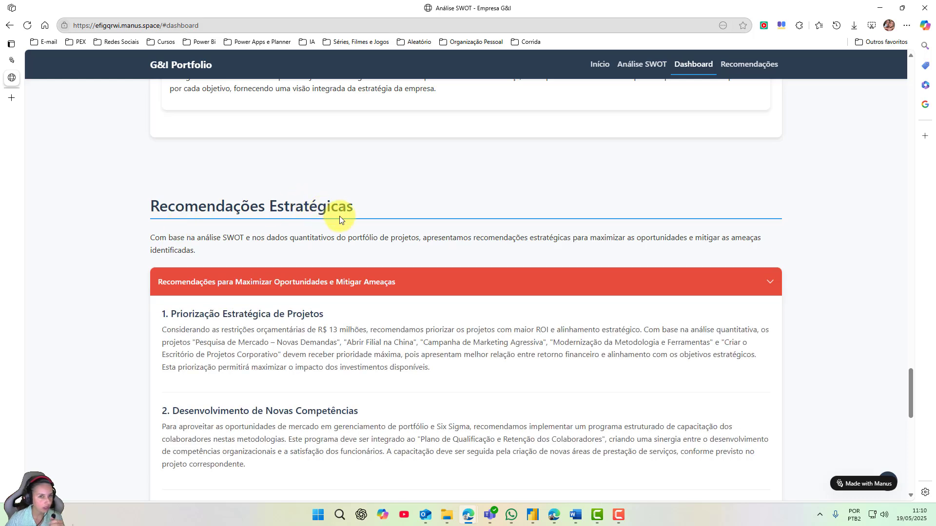
Go to the site's Recomendações section, read through the strategic recommendations, and return to the top of the home page
click(726, 64)
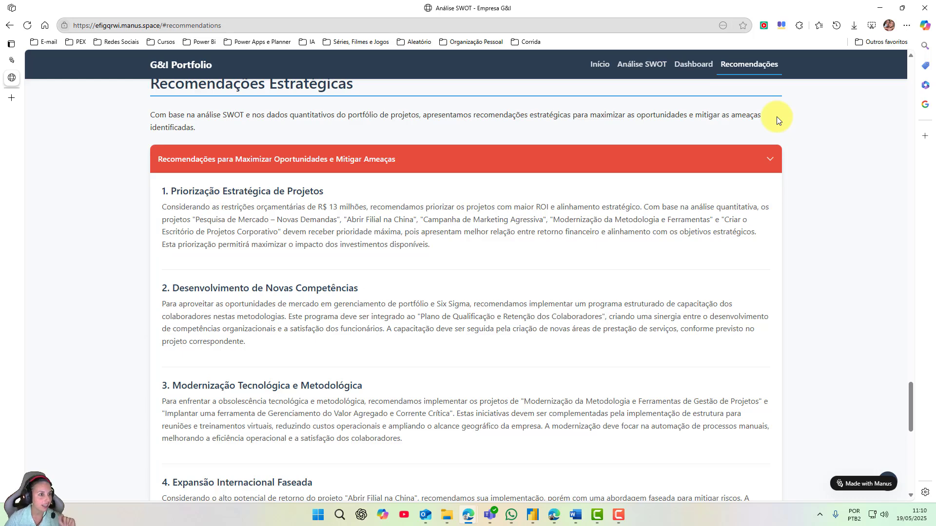
scroll(543, 252, down, 1)
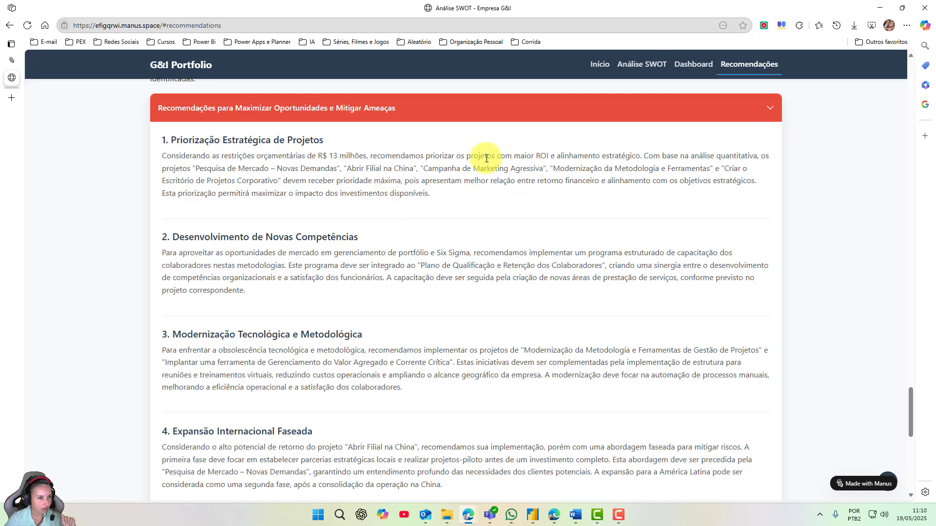
scroll(533, 246, down, 7)
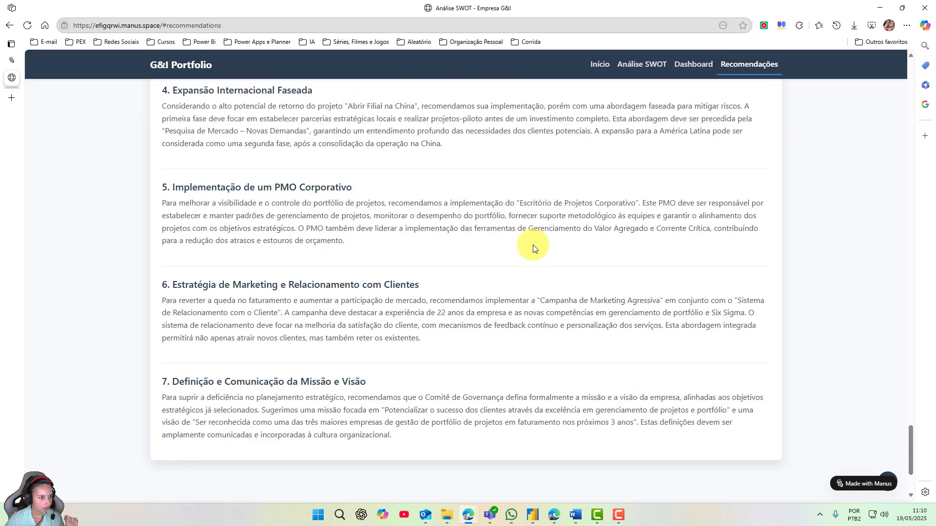
scroll(534, 249, down, 1)
scroll(533, 248, down, 1)
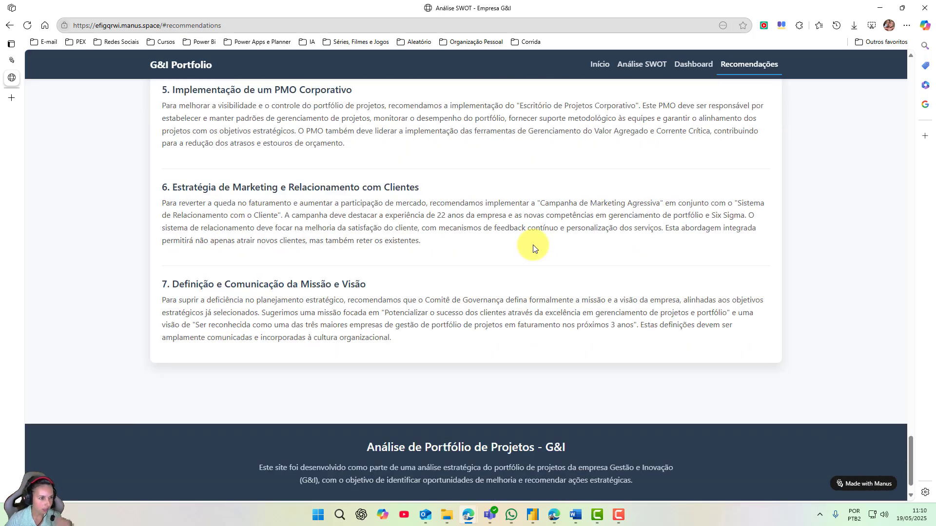
scroll(535, 249, up, 1)
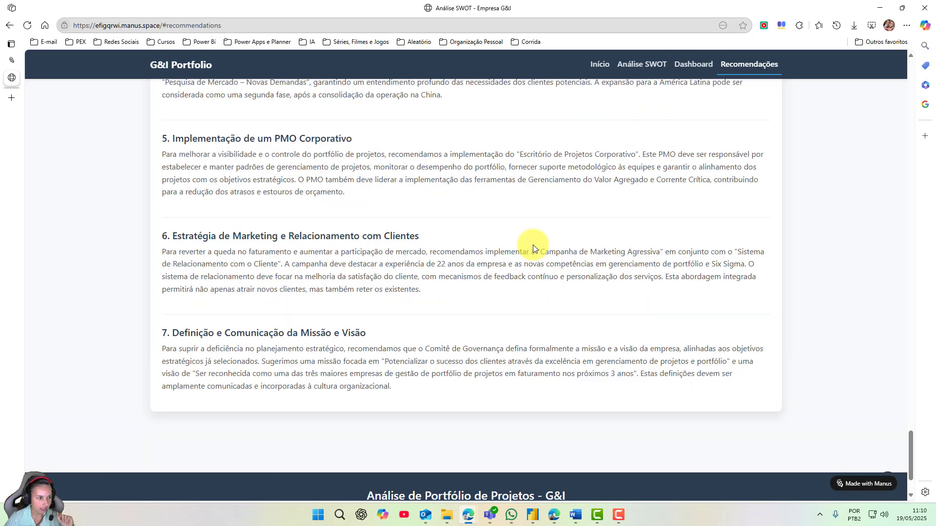
scroll(261, 327, up, 6)
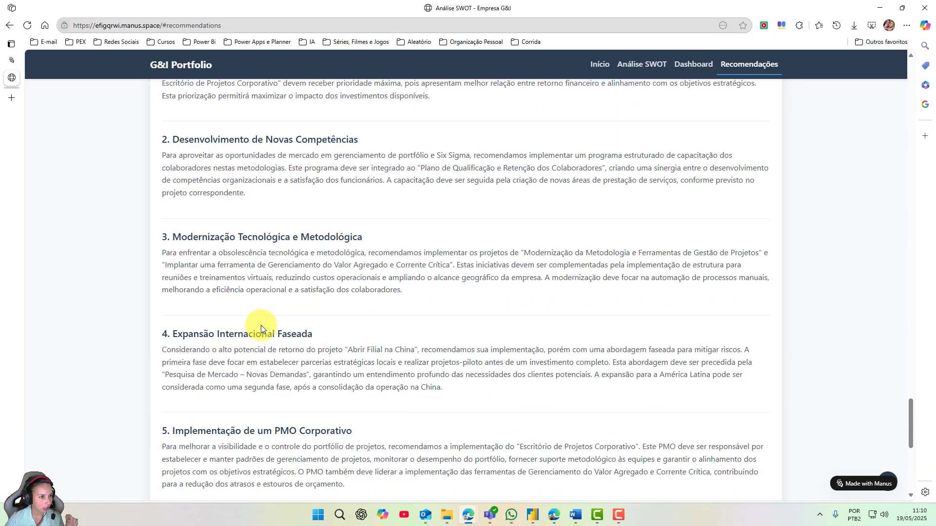
scroll(261, 328, up, 4)
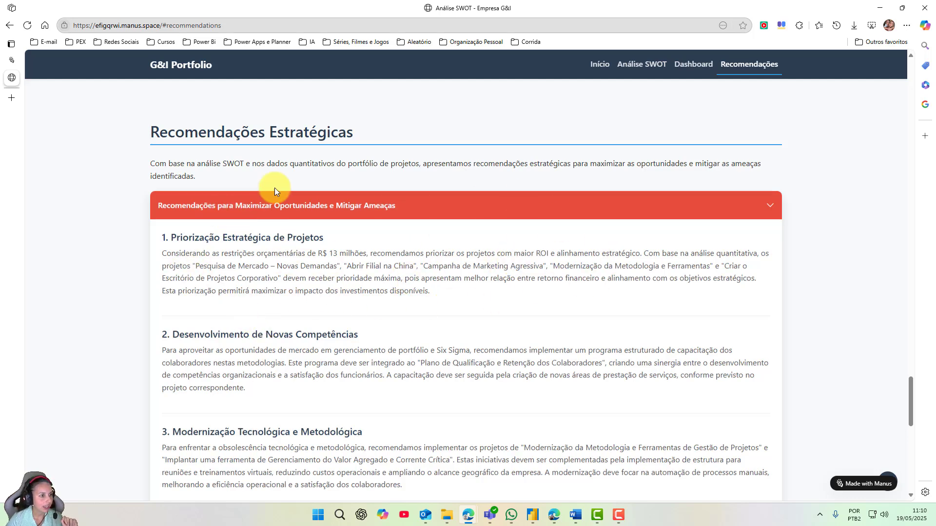
scroll(331, 259, down, 1)
scroll(331, 259, up, 10)
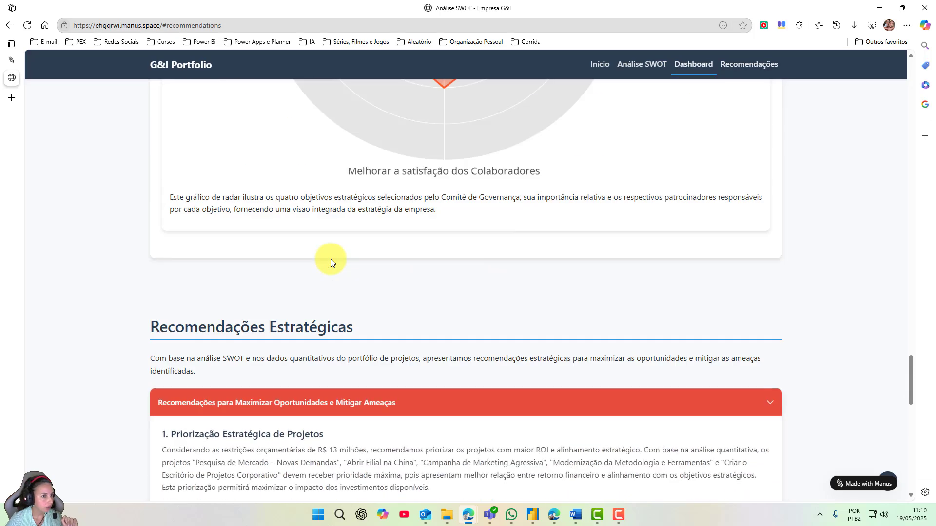
click(180, 61)
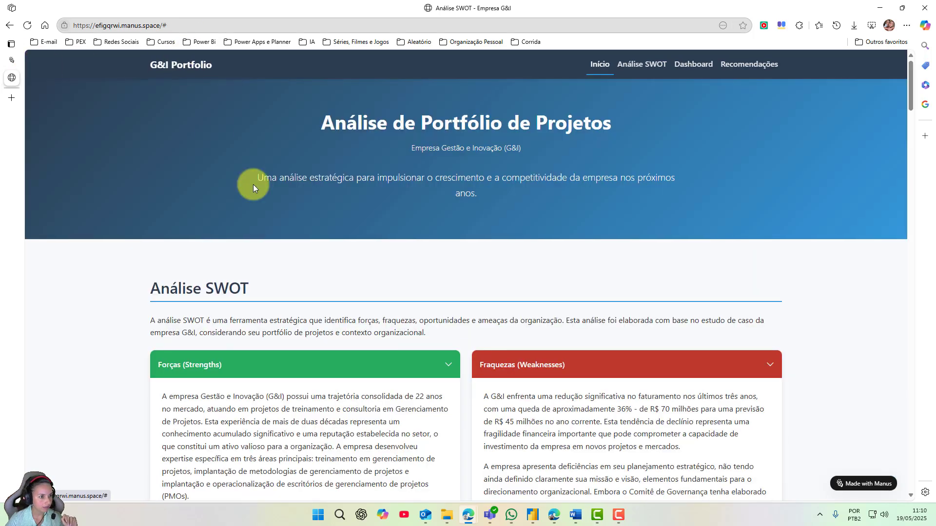
Return to the Manus task and look through all its files by category: documents, images, code files and links
click(11, 61)
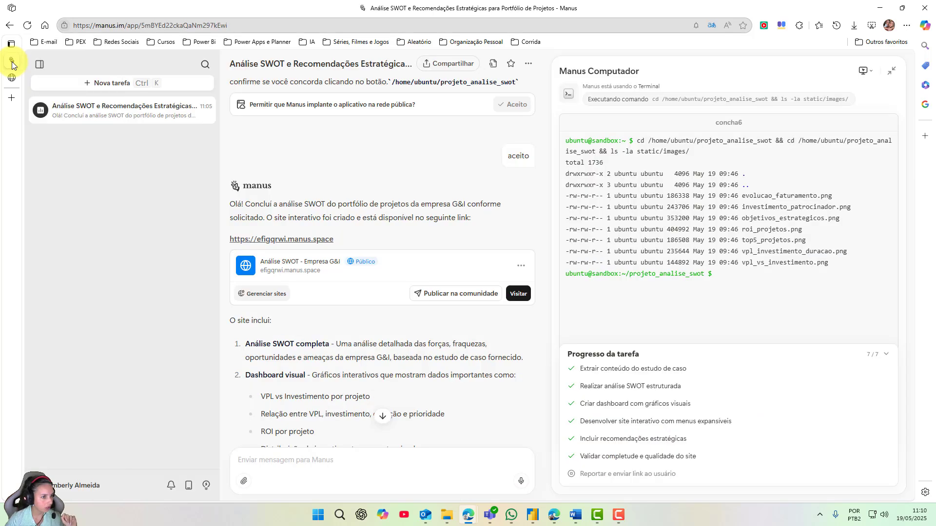
scroll(416, 286, down, 7)
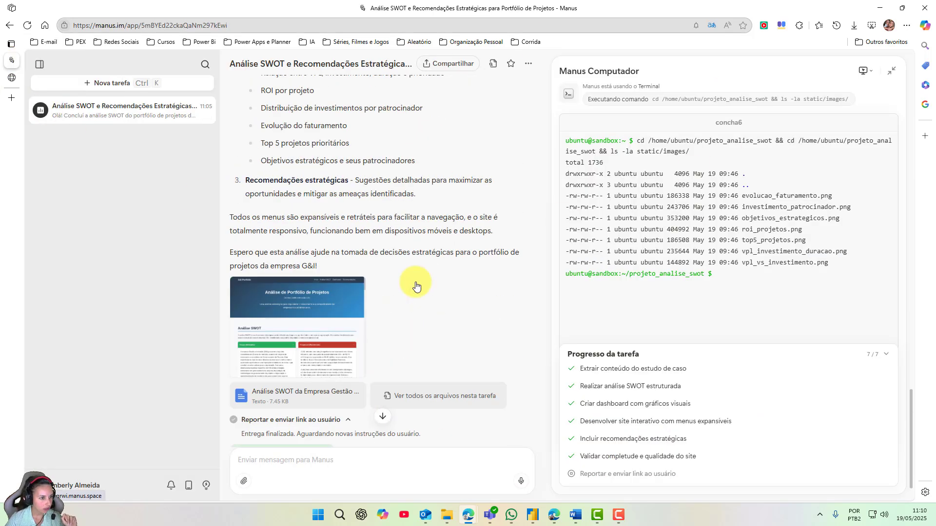
scroll(429, 305, down, 1)
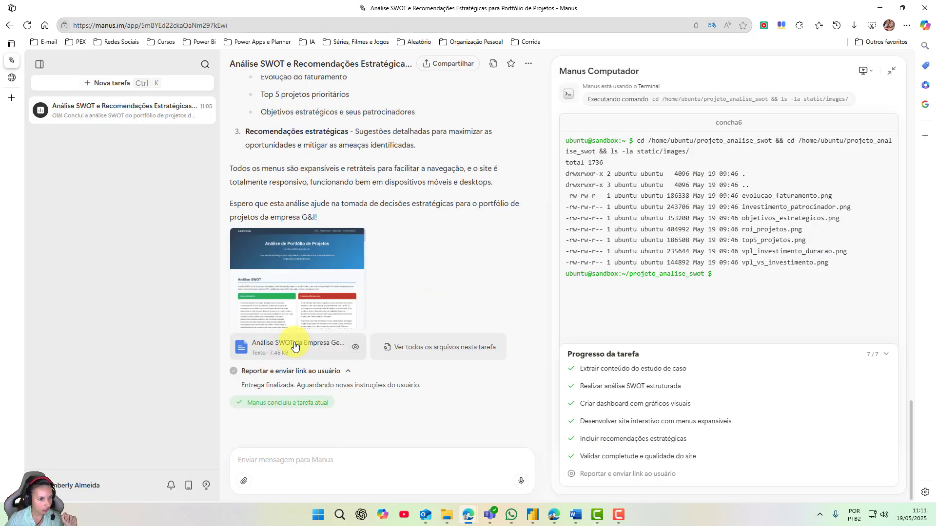
click(411, 349)
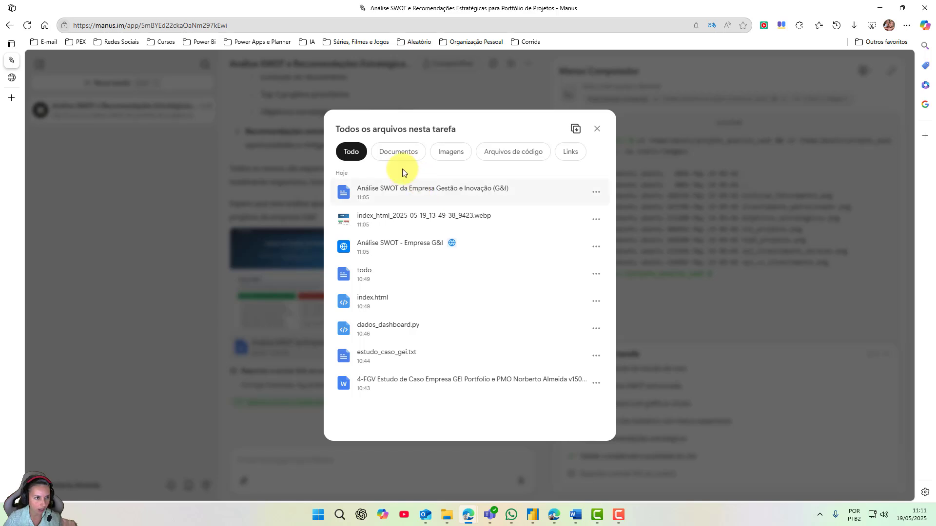
click(412, 153)
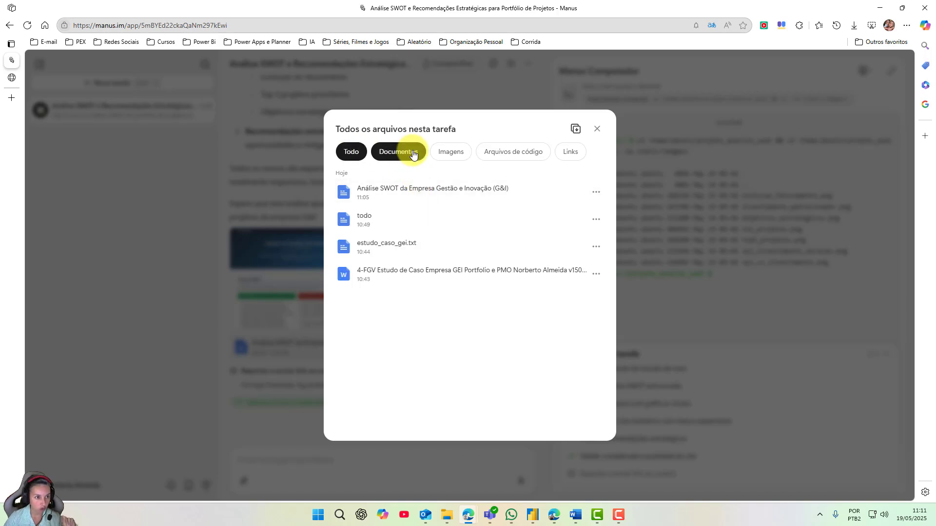
click(451, 151)
click(531, 153)
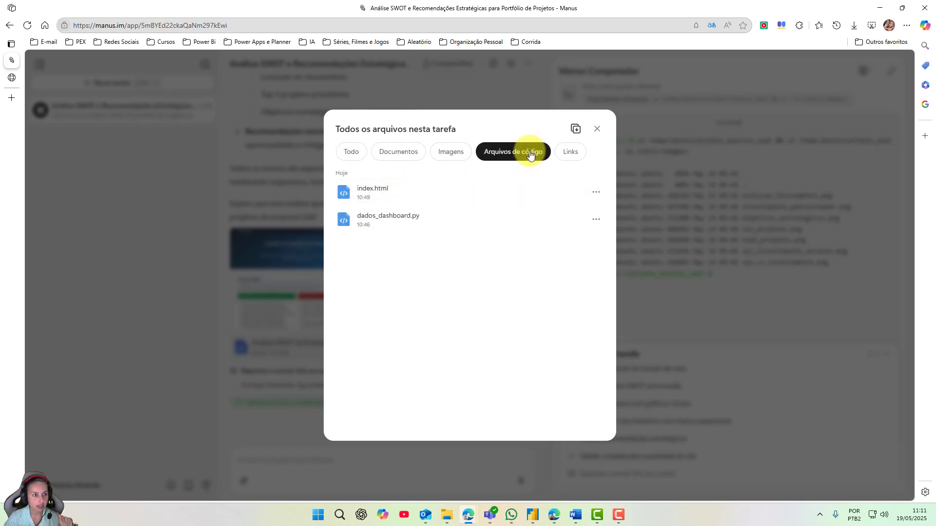
click(576, 154)
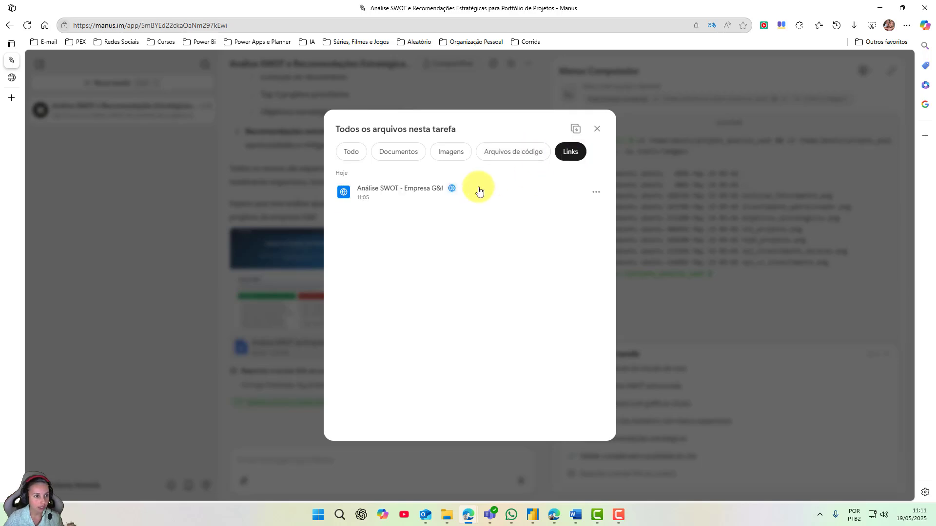
click(363, 154)
click(400, 153)
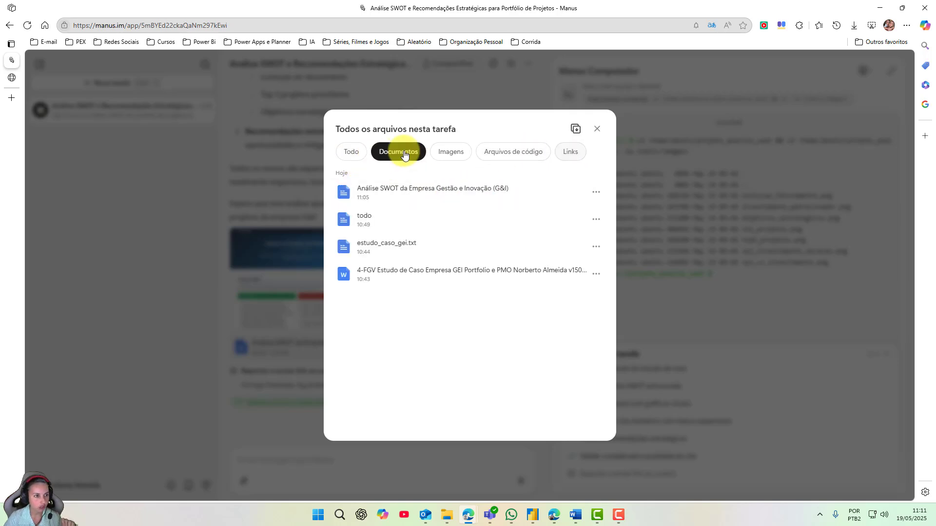
click(597, 128)
Open the task's SWOT analysis text document, review its content and download options, and close it
click(307, 343)
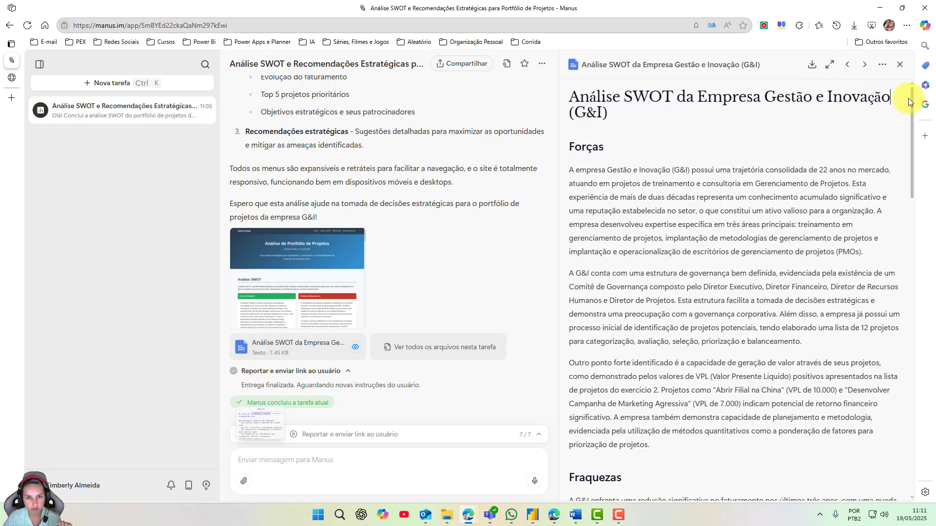
drag(908, 103, 908, 365)
click(812, 64)
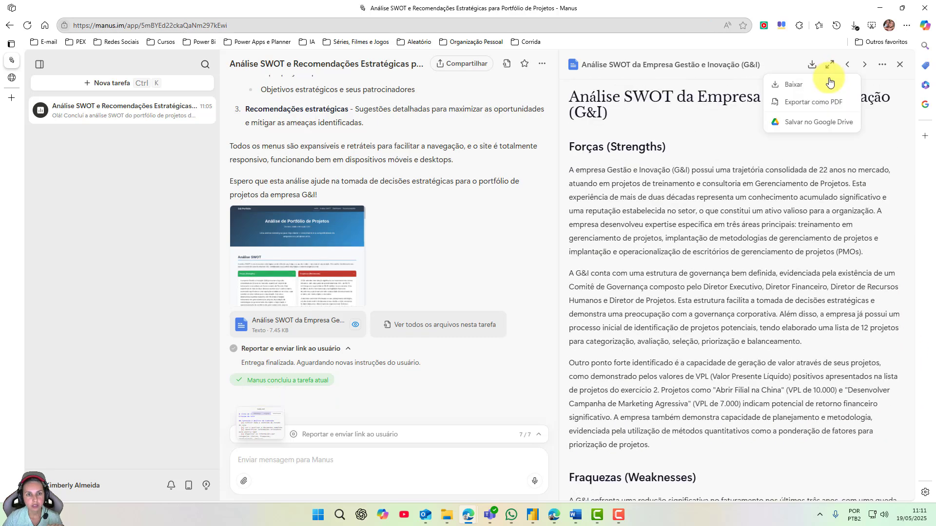
click(902, 128)
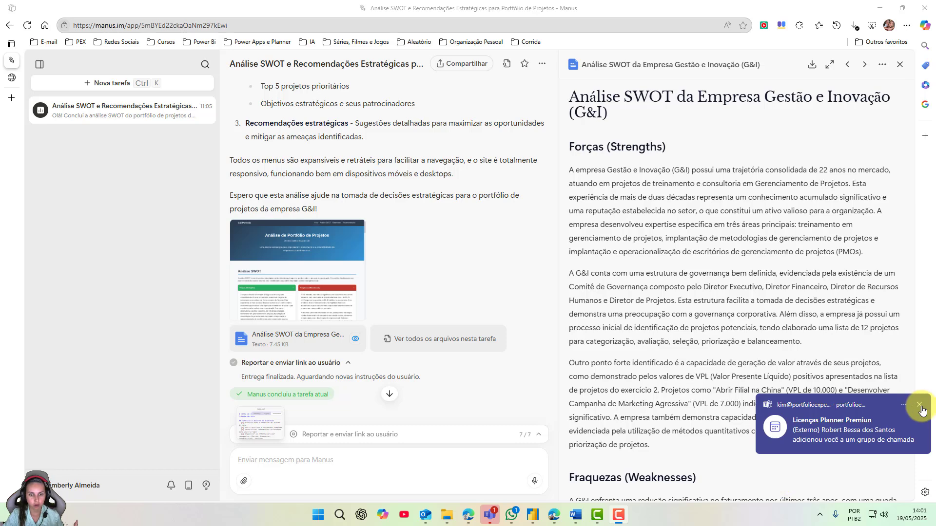
click(899, 65)
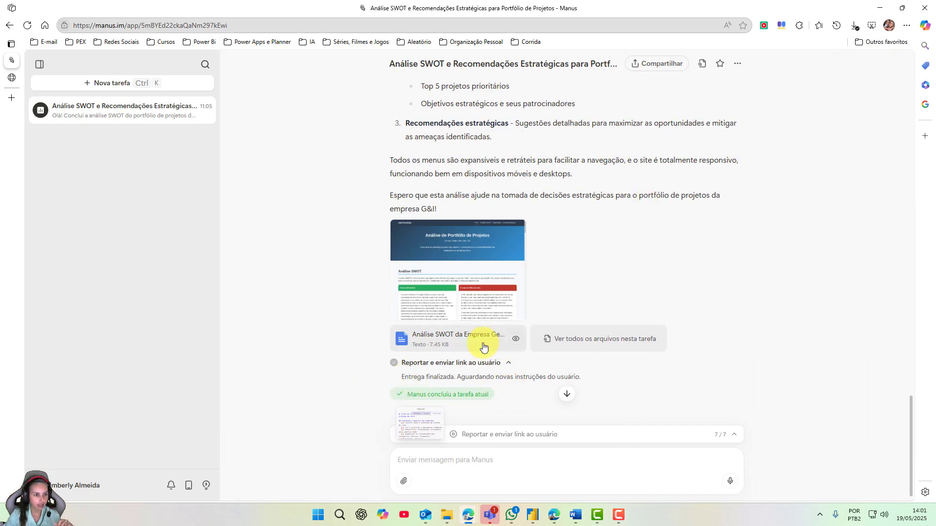
click(642, 441)
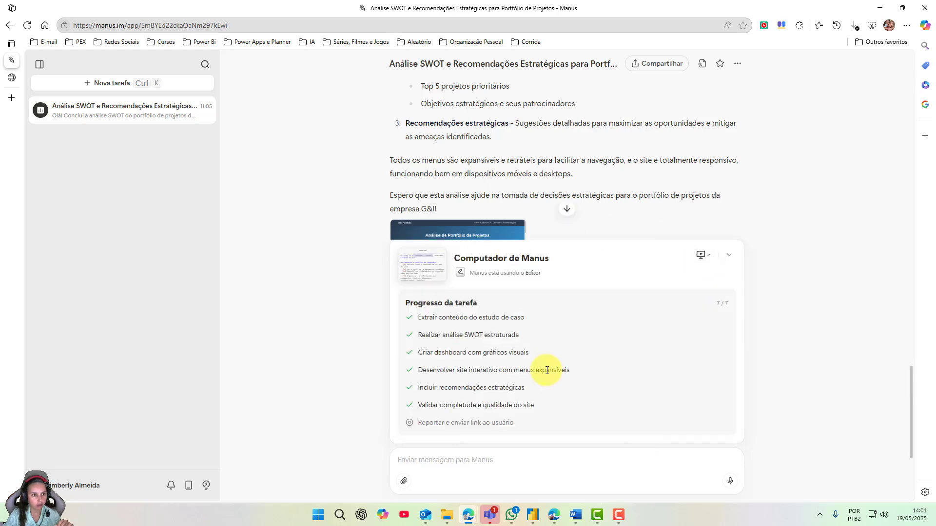
click(711, 256)
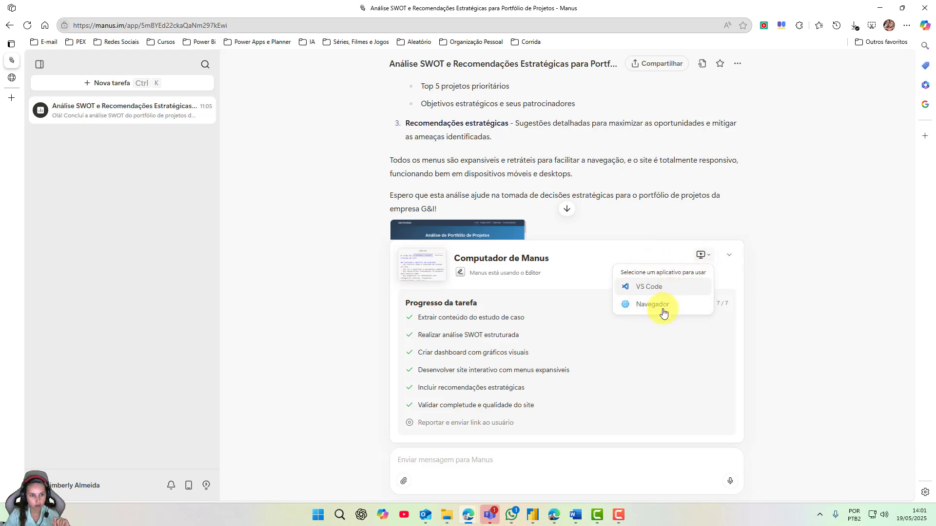
click(672, 289)
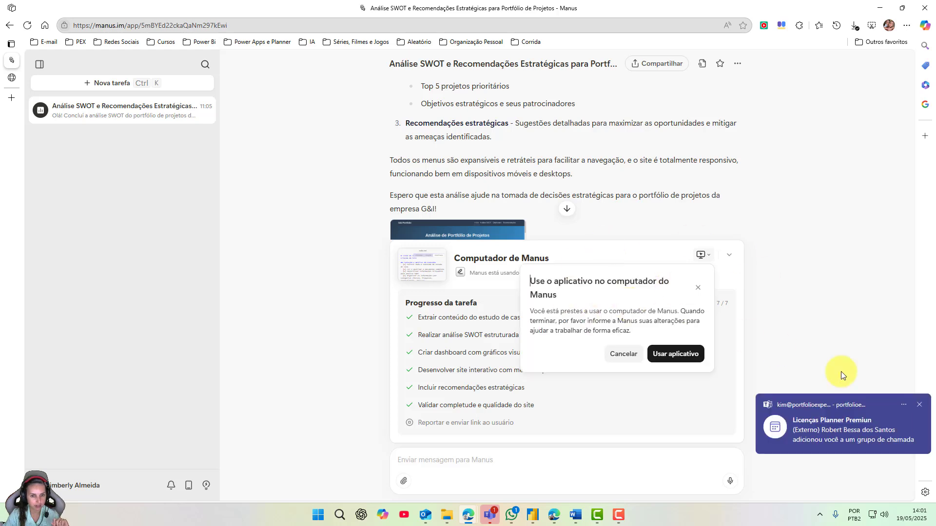
click(918, 404)
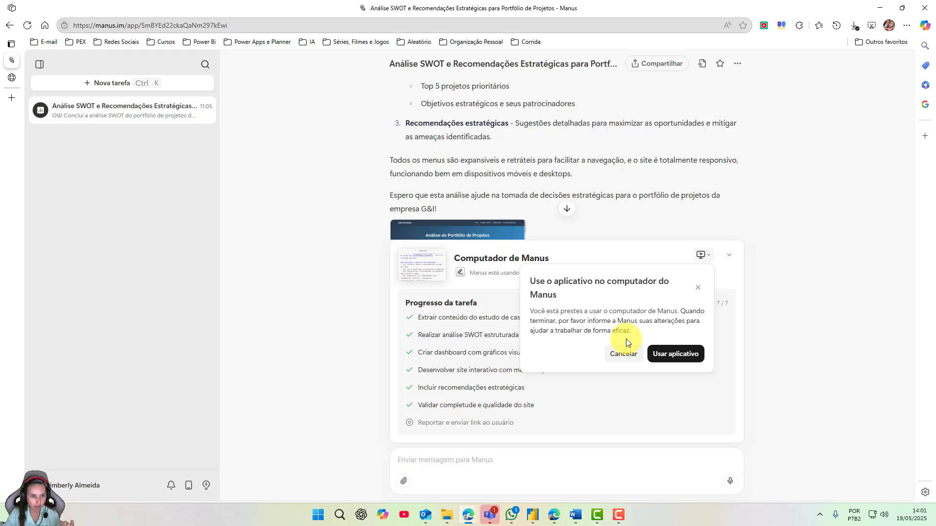
click(664, 354)
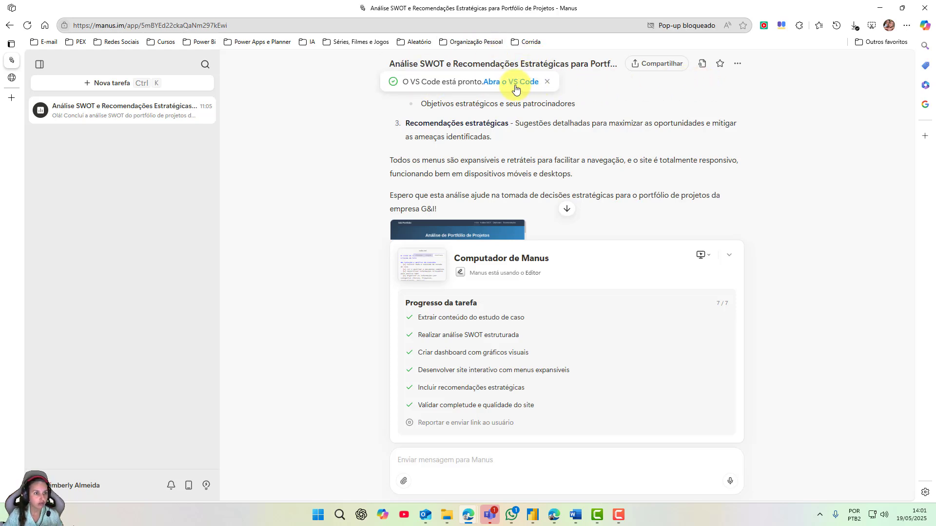
click(514, 87)
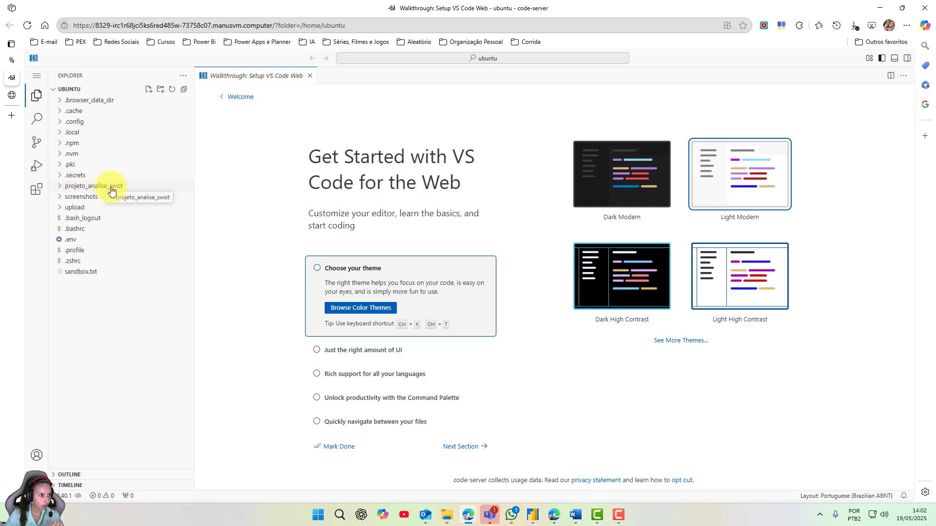
Browse the projeto_analise_swot folder, viewing analise_swot.md, dados_dashboard.py, estudo_caso_gei.txt and the evolucao_faturamento.png chart in static/images
click(60, 191)
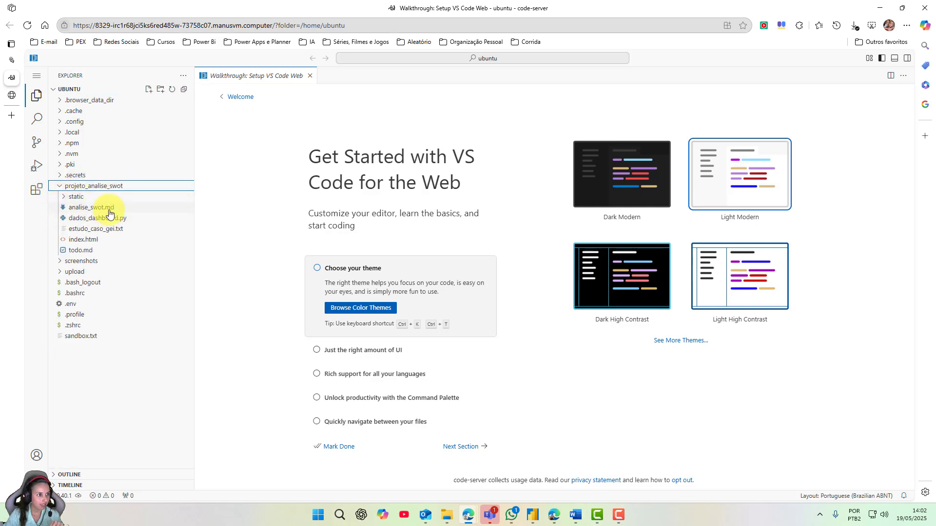
click(109, 211)
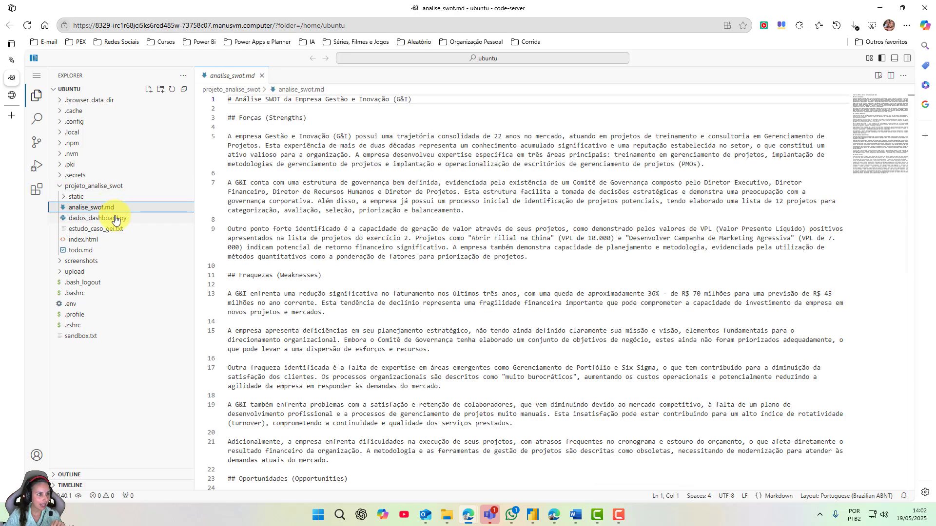
click(117, 220)
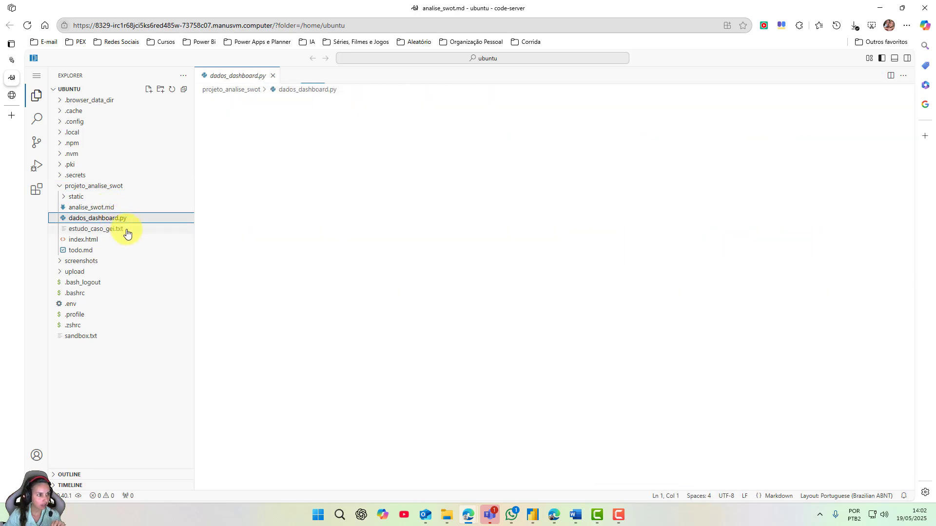
click(124, 232)
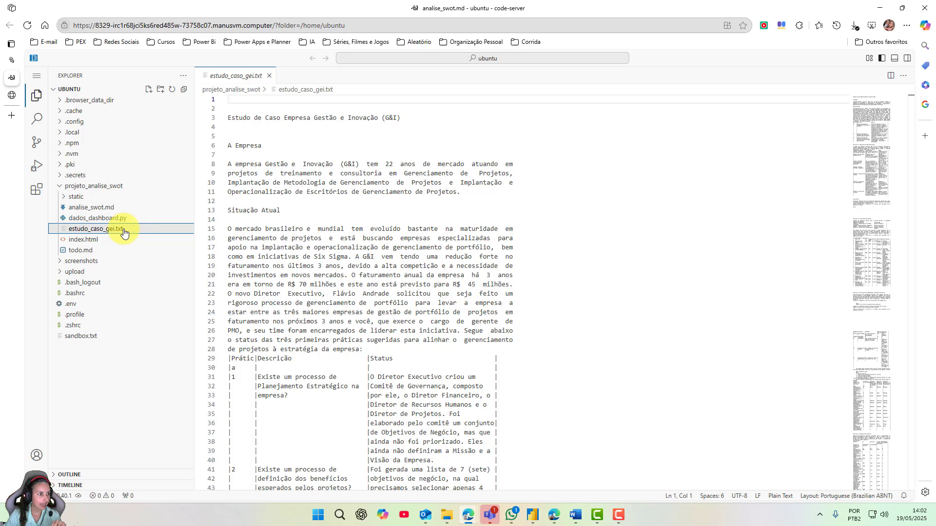
click(104, 197)
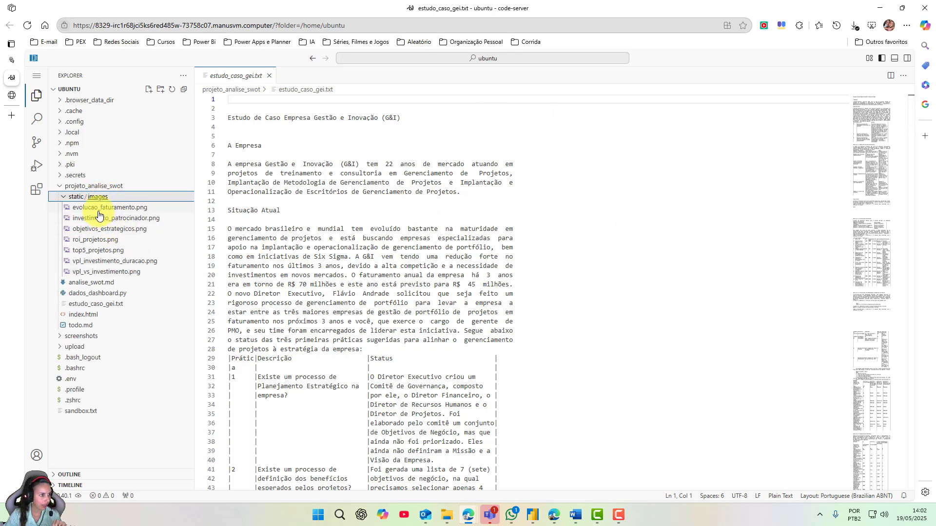
click(98, 210)
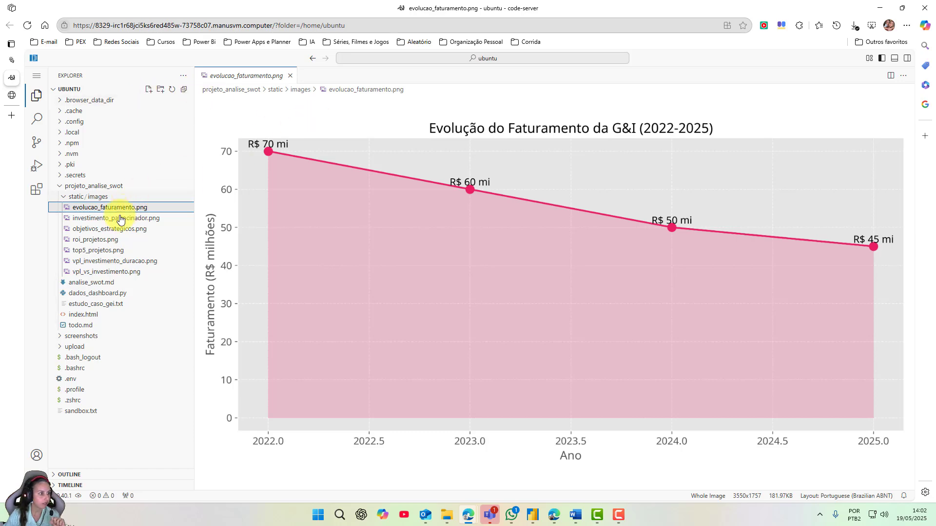
In index.html, change the --dark-color value to #3d5d7e, and close the code editor's browser tab
click(92, 317)
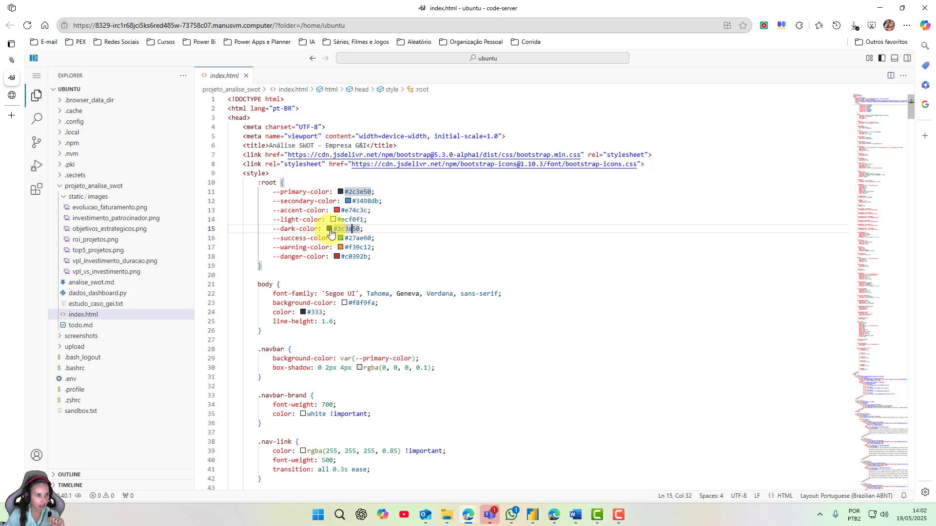
drag(334, 229, 360, 228)
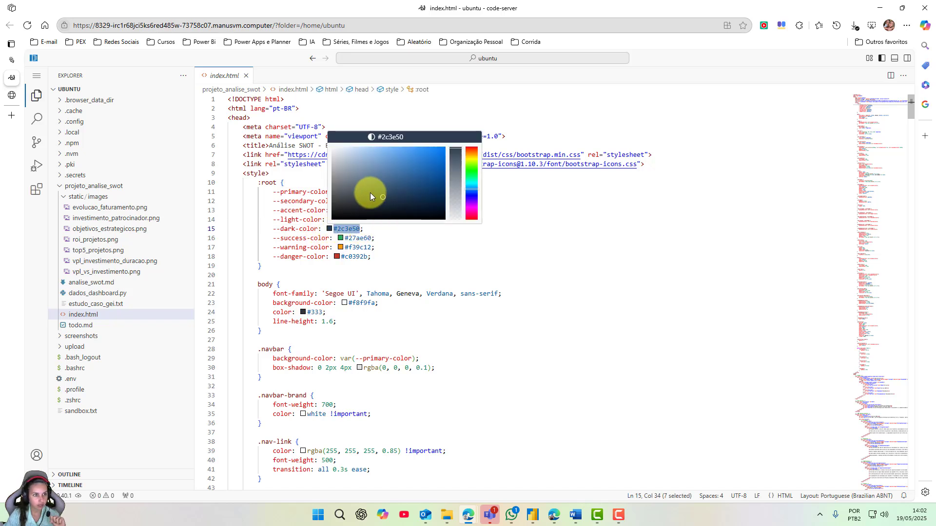
drag(384, 175, 390, 183)
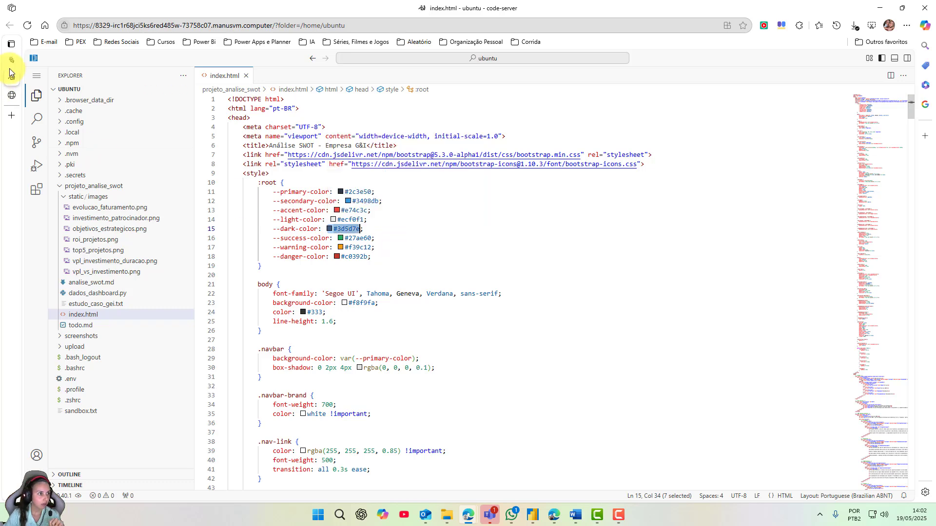
mouse_move(22, 81)
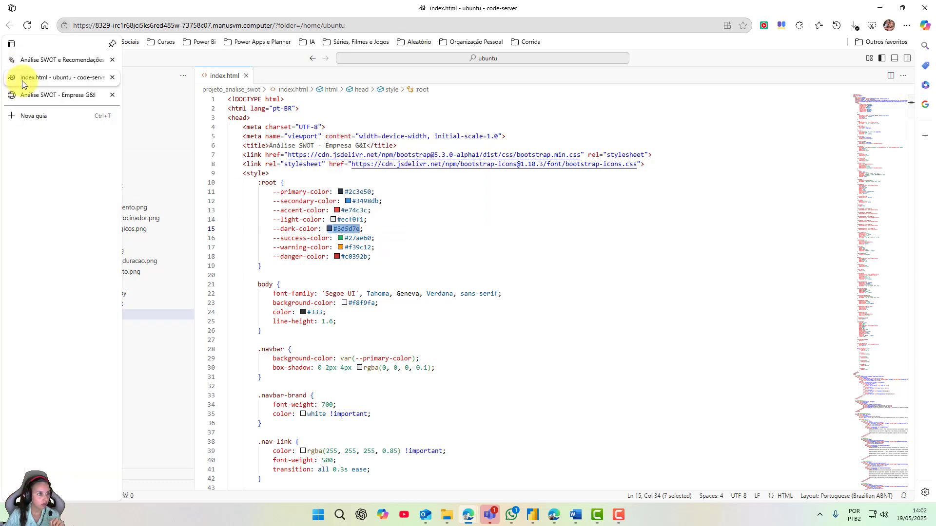
click(112, 78)
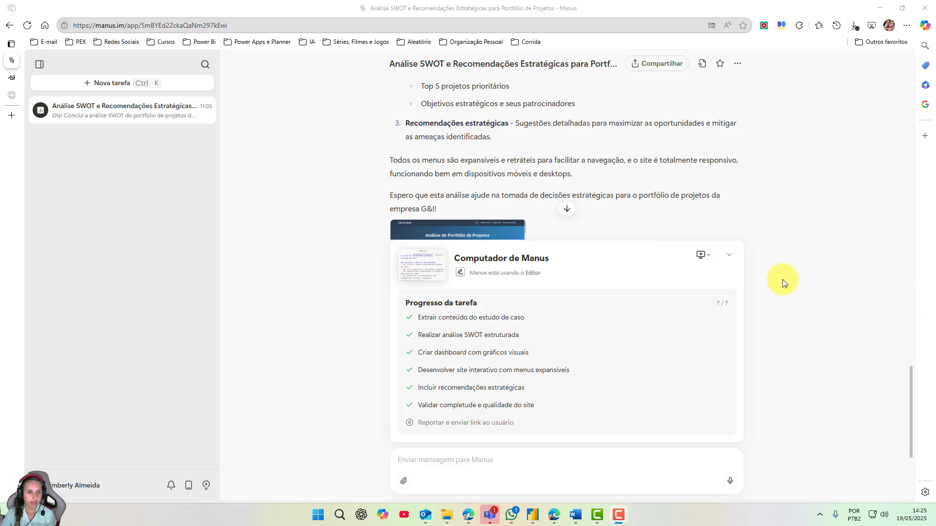
click(711, 259)
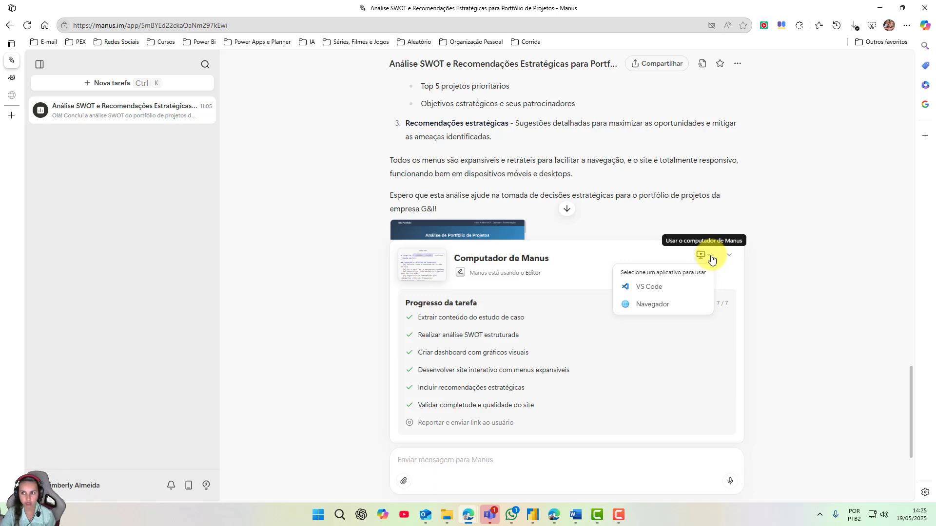
click(687, 308)
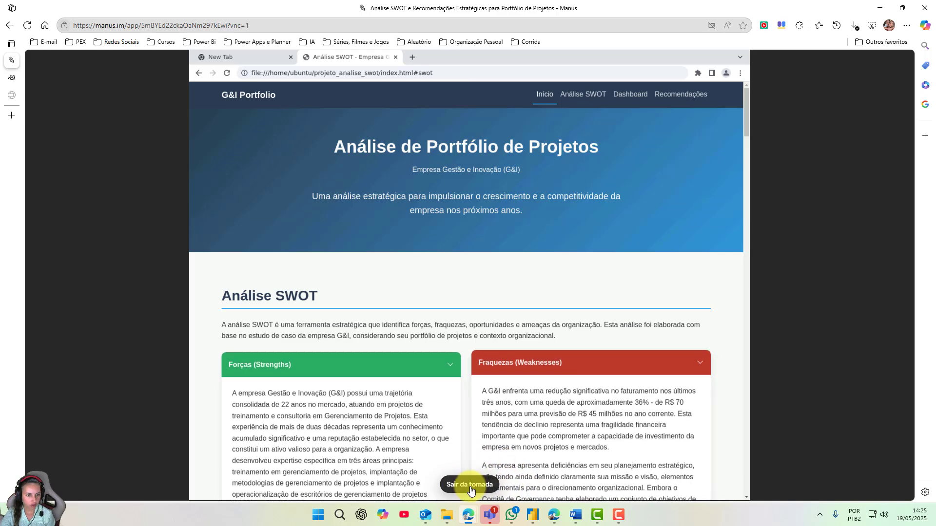
click(470, 485)
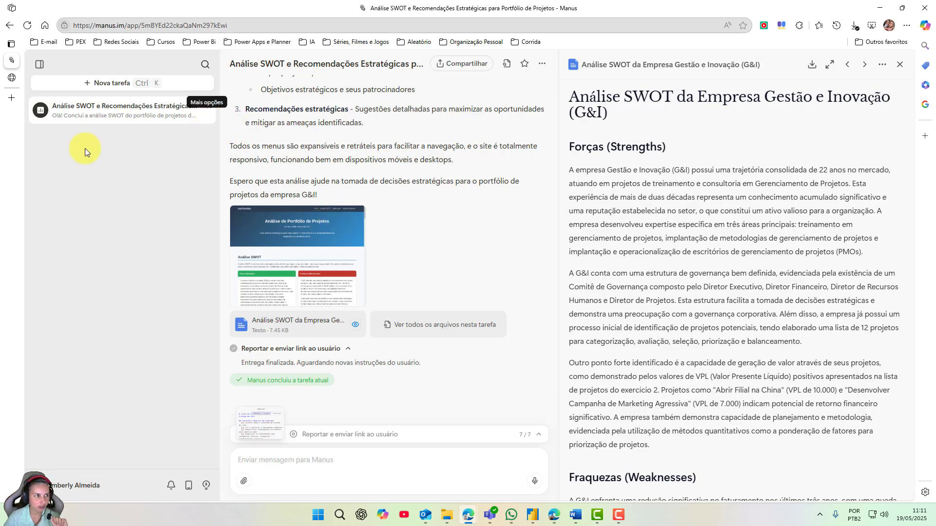
Close the SWOT document preview, go to the Manus home page at manus.im/app, and display the credit details
key(Escape)
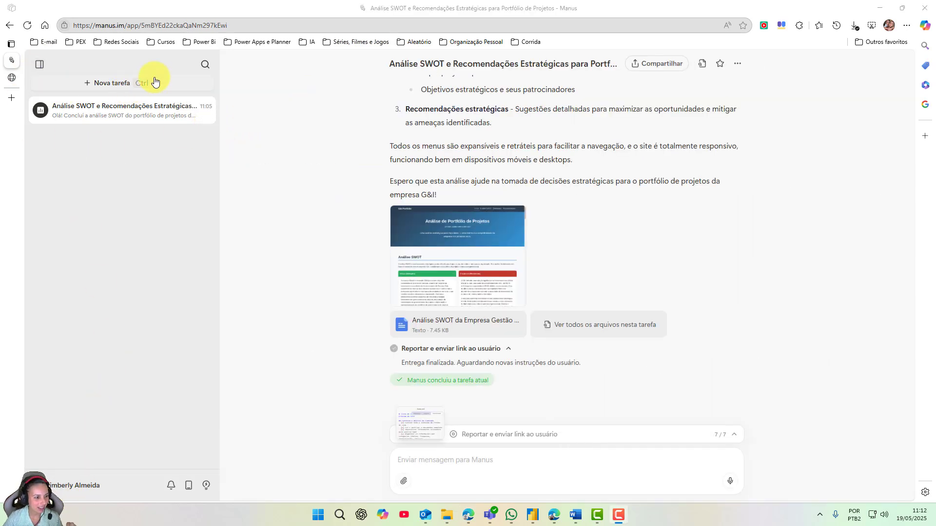
drag(235, 26, 150, 26)
key(BackSpace)
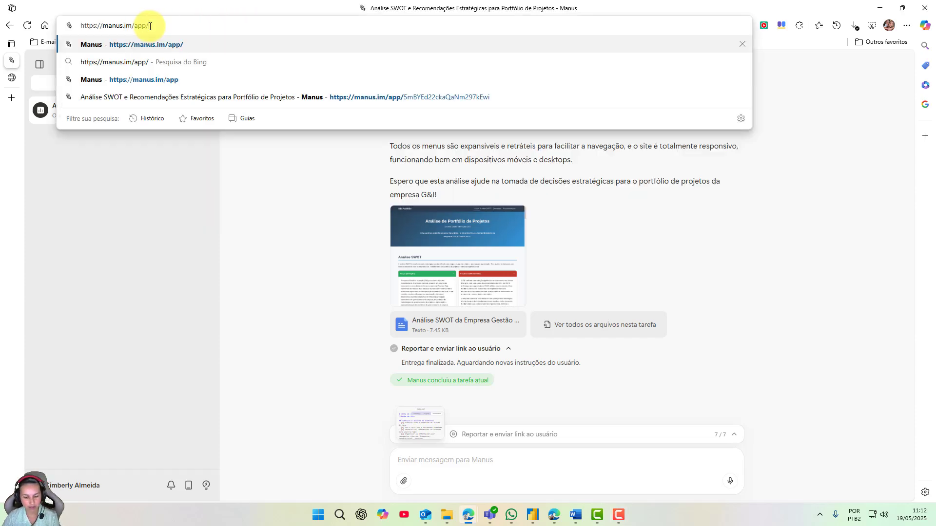
key(Return)
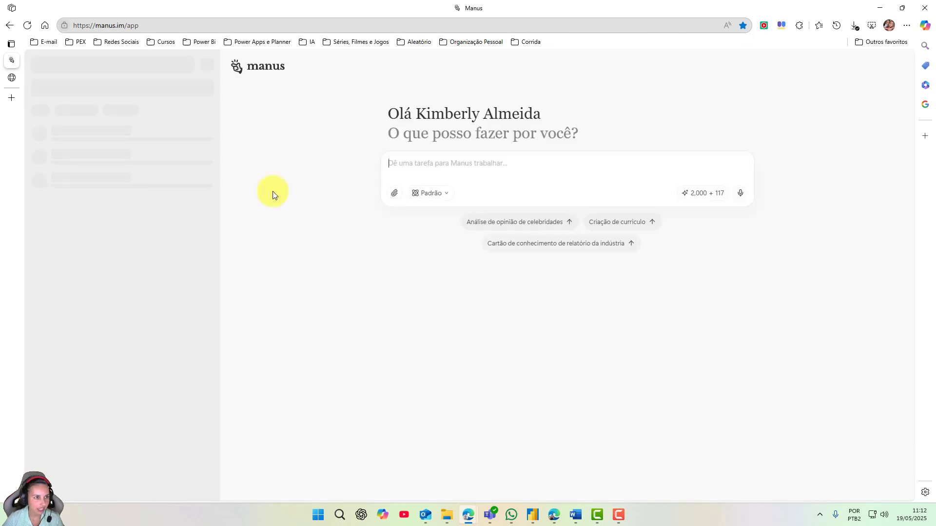
click(710, 194)
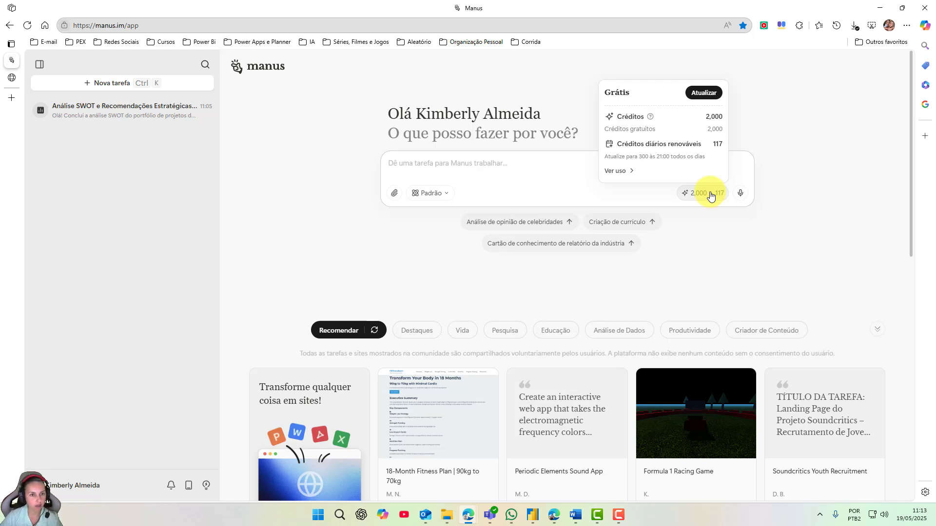
Reopen the SWOT analysis task, visit its published site, and skim the Análise SWOT section before returning to the top
click(152, 113)
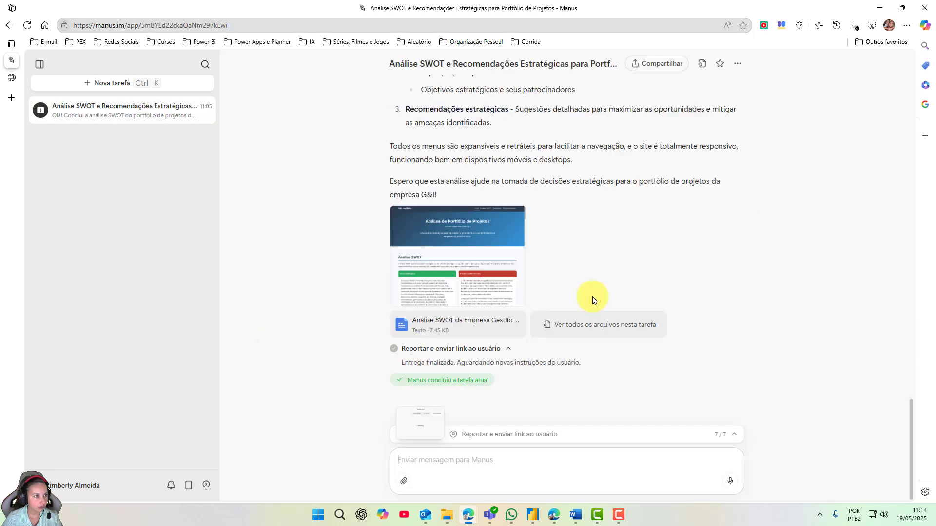
scroll(465, 312, up, 10)
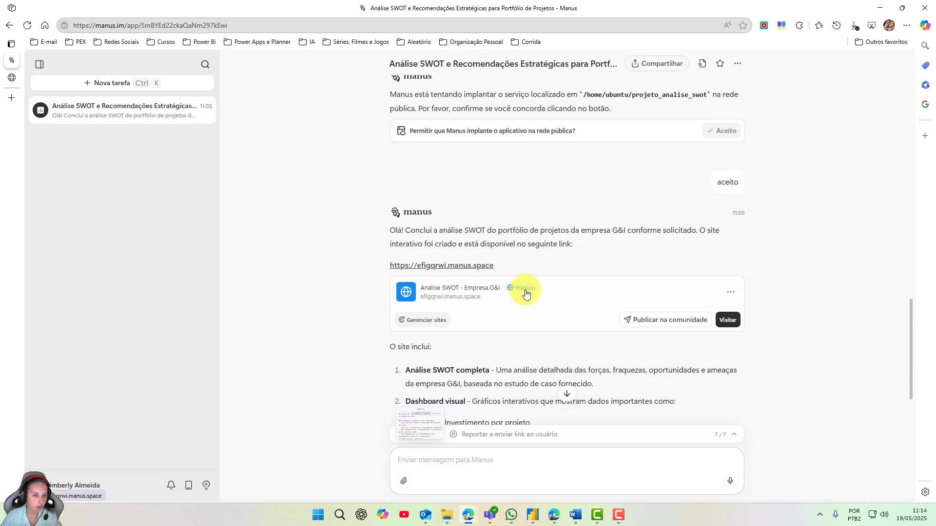
click(728, 320)
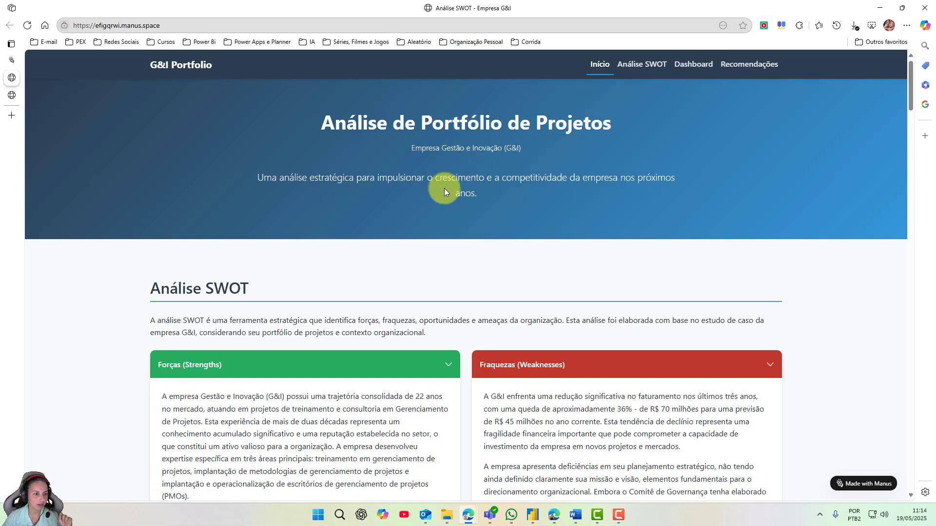
scroll(634, 341, down, 8)
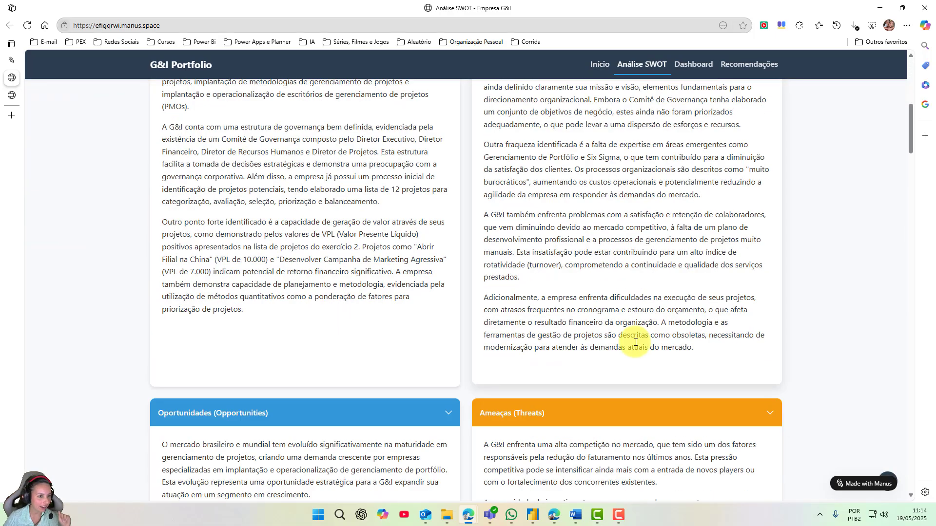
scroll(634, 341, up, 6)
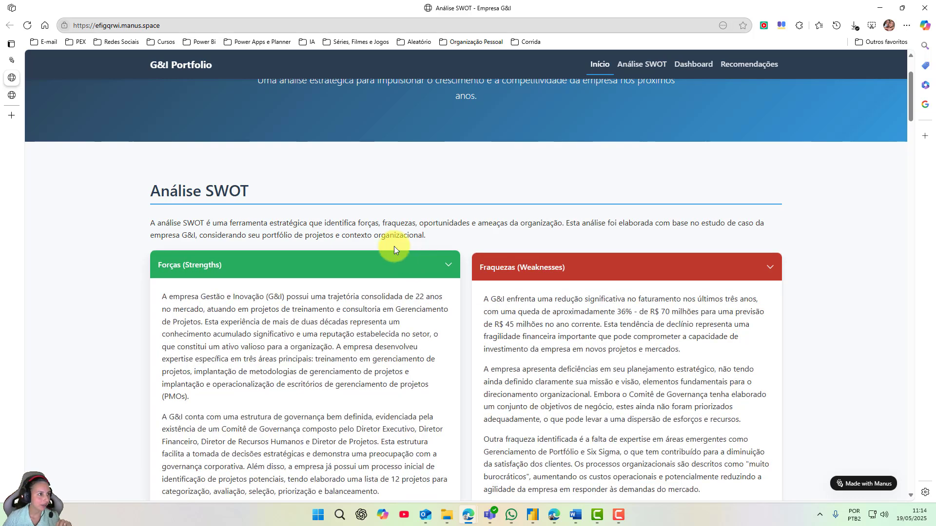
scroll(634, 120, up, 2)
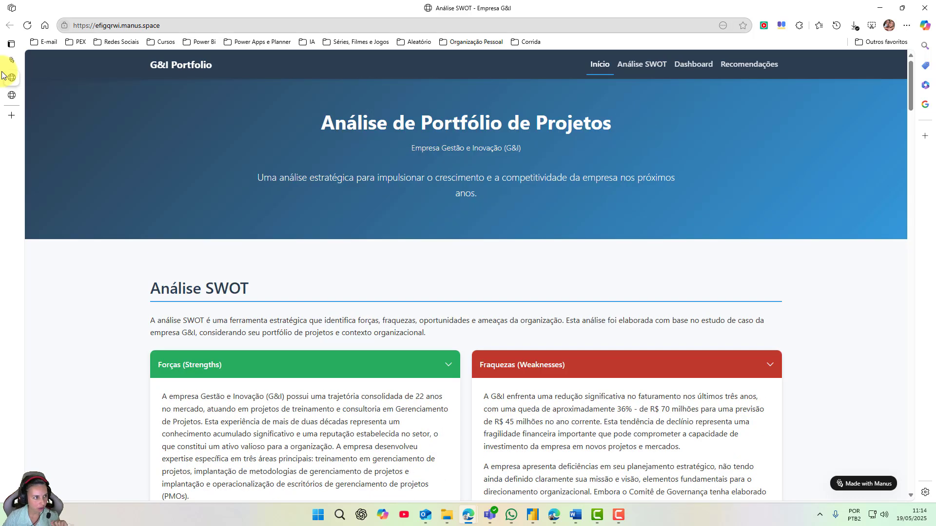
Return to the Manus task, look at the published site's link and card, and toggle the task sidebar closed and open
click(13, 60)
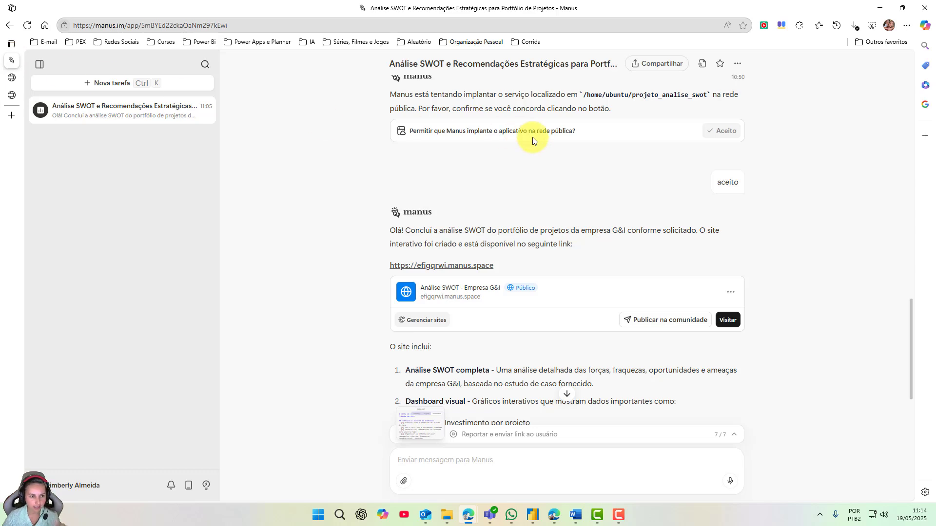
scroll(536, 229, down, 1)
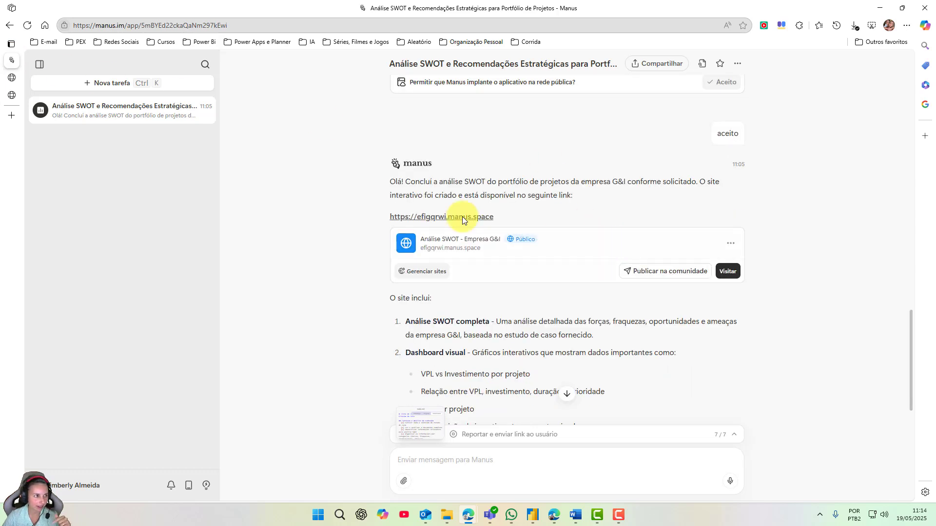
click(40, 65)
click(39, 65)
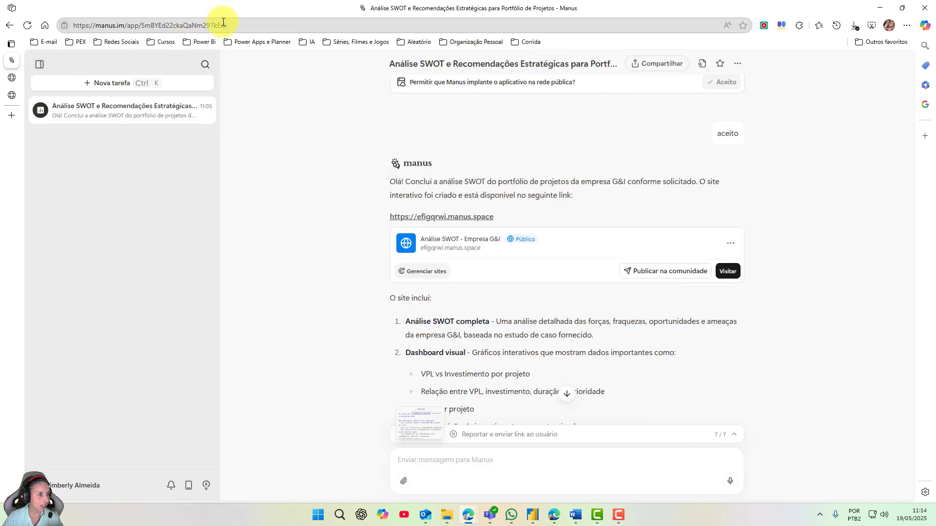
Remove the task ID from the page address and load manus.im/app to leave the task
click(267, 25)
click(279, 25)
drag(279, 26, 149, 27)
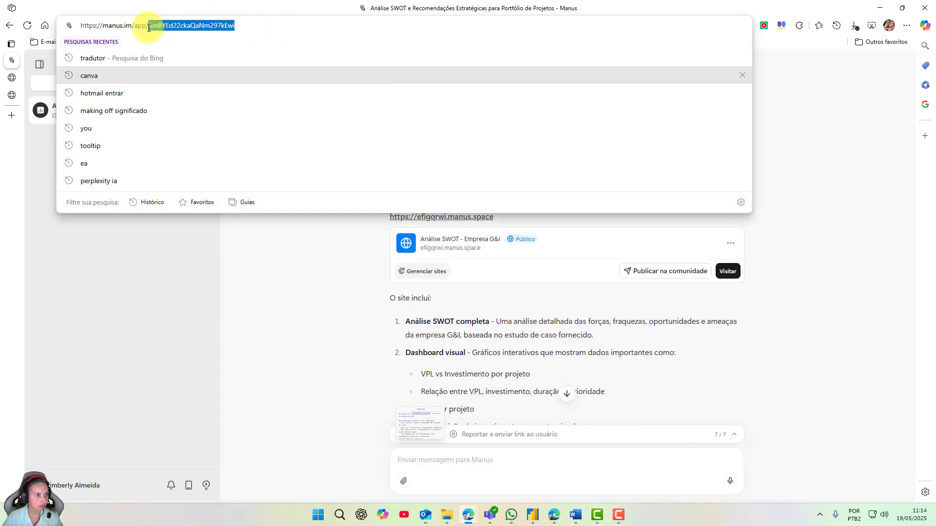
key(BackSpace)
key(Return)
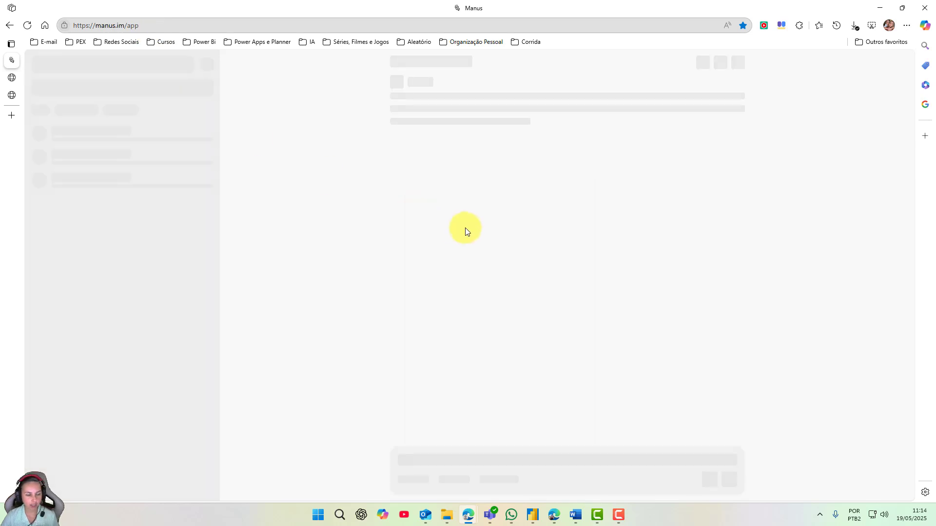